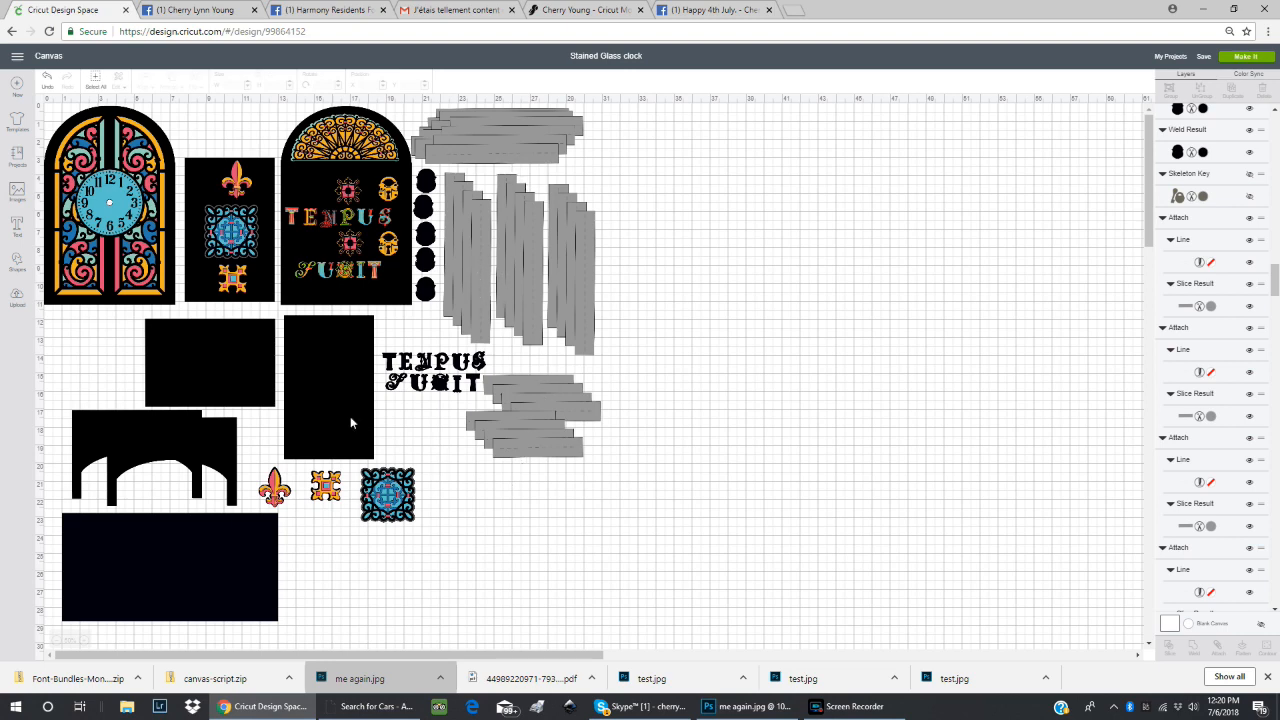
Separate the stained glass clock front by moving its black, blue, yellow and teal layers away from the pink layer.
left_click(84, 640)
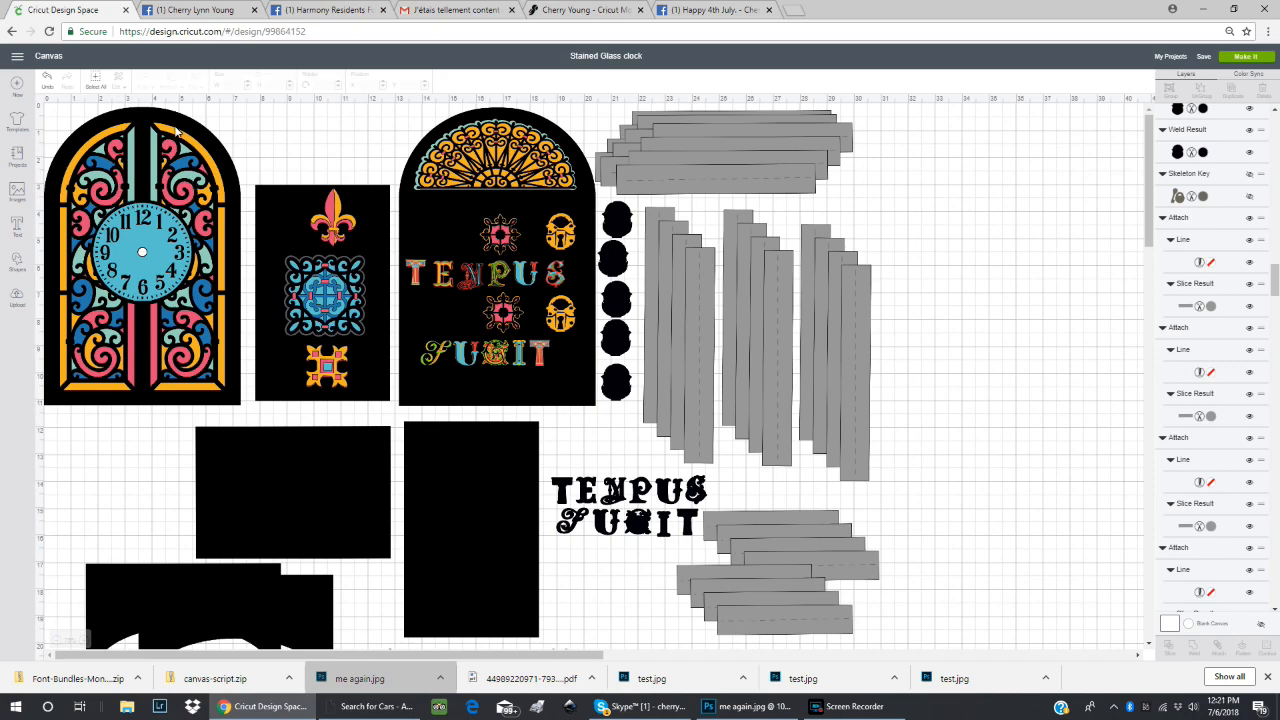
left_click_drag(176, 128, 1054, 161)
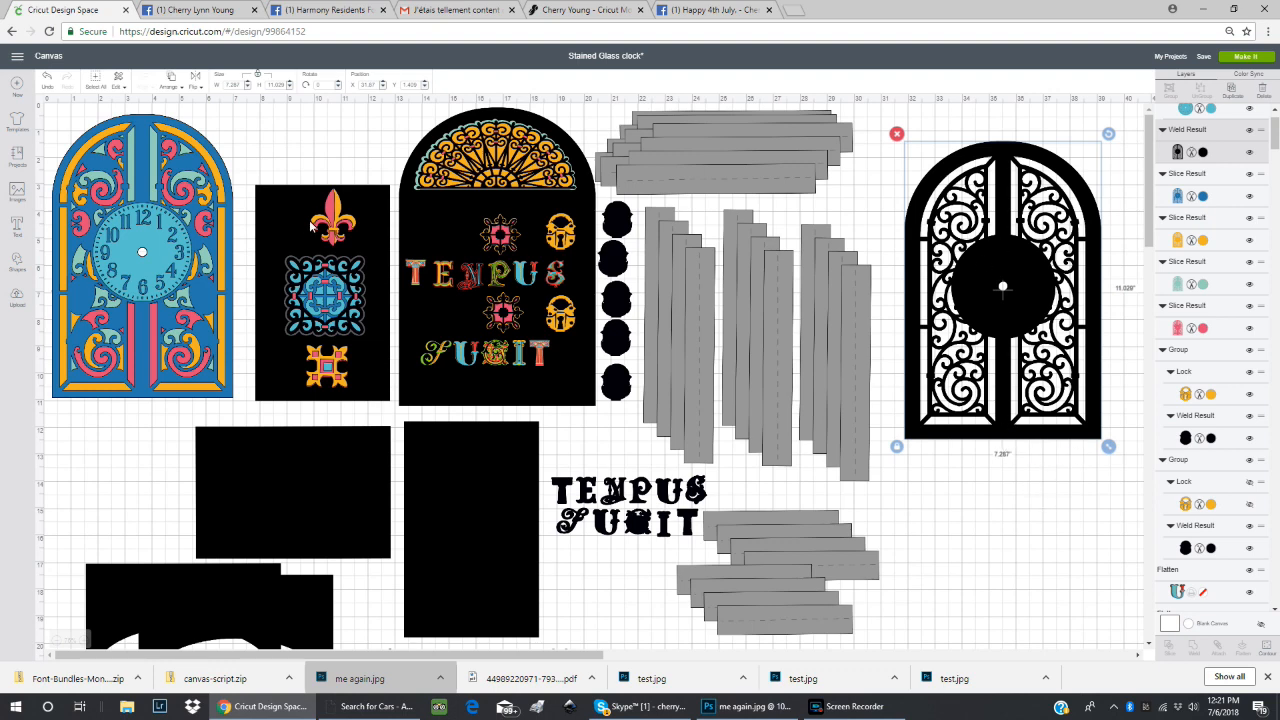
left_click_drag(166, 172, 875, 377)
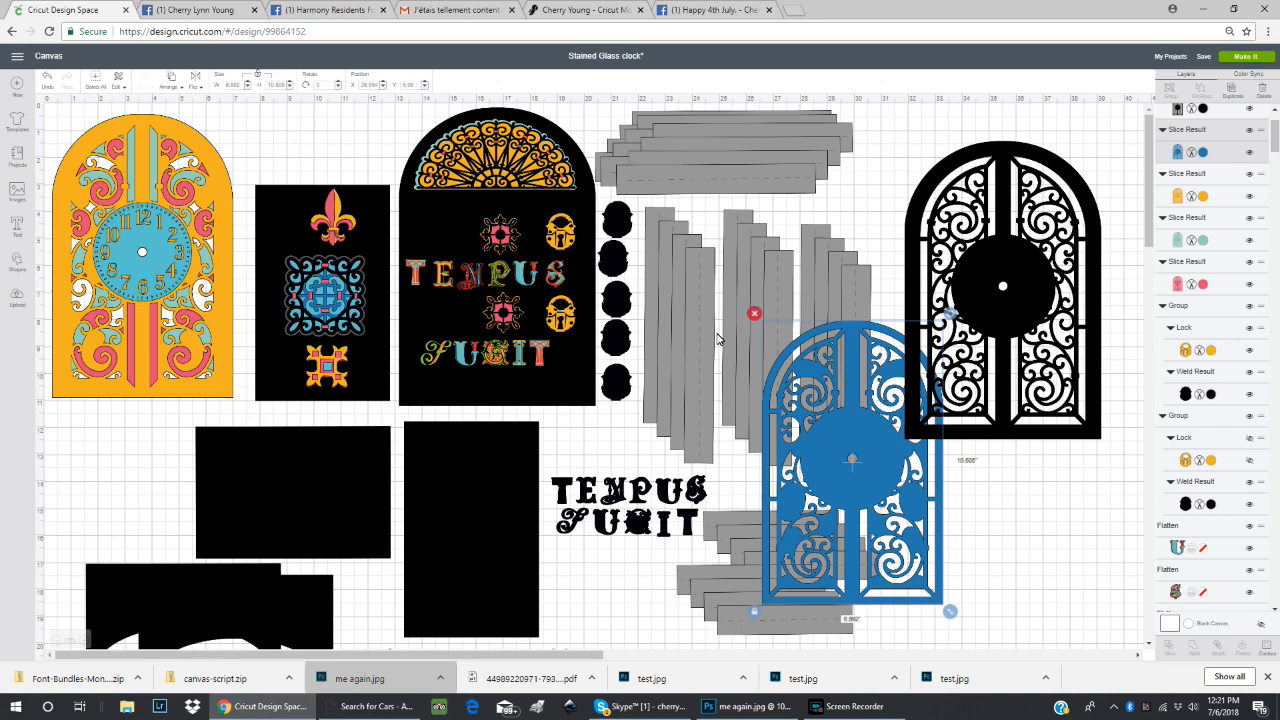
left_click_drag(225, 240, 1138, 470)
left_click_drag(870, 507, 828, 512)
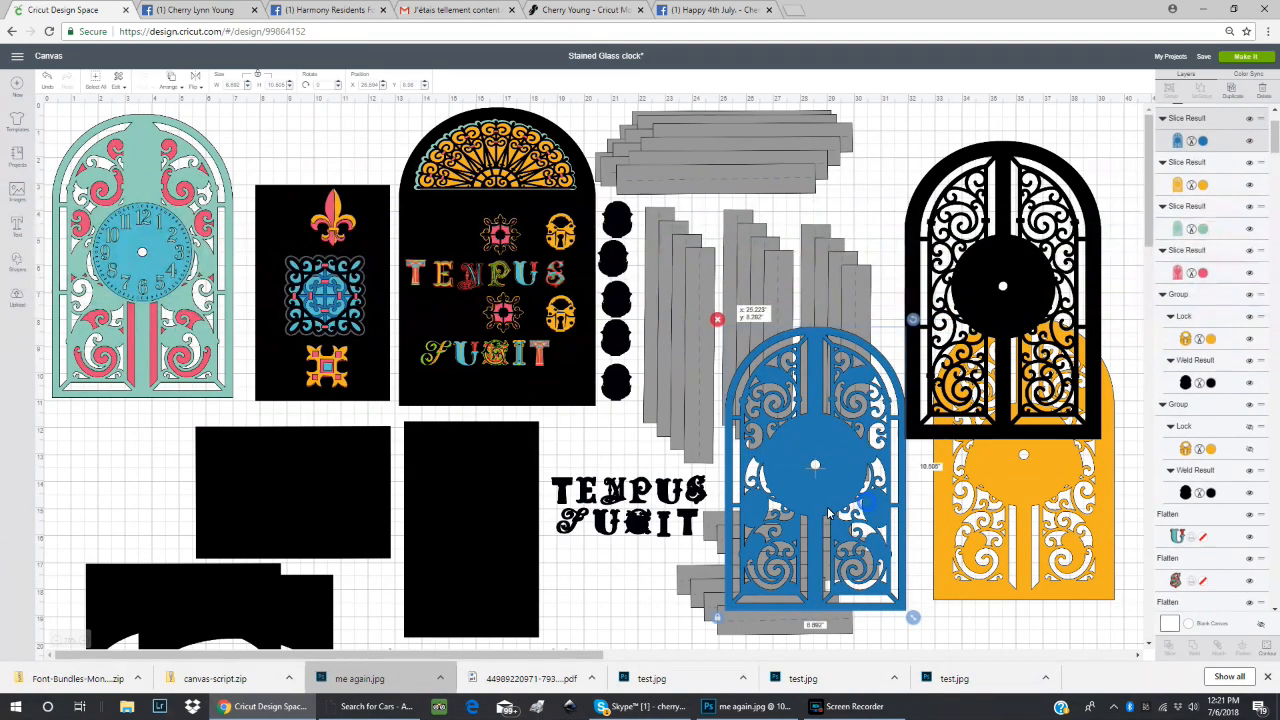
mouse_move(999, 507)
left_mouse_down()
mouse_move(967, 527)
mouse_move(982, 519)
left_mouse_up()
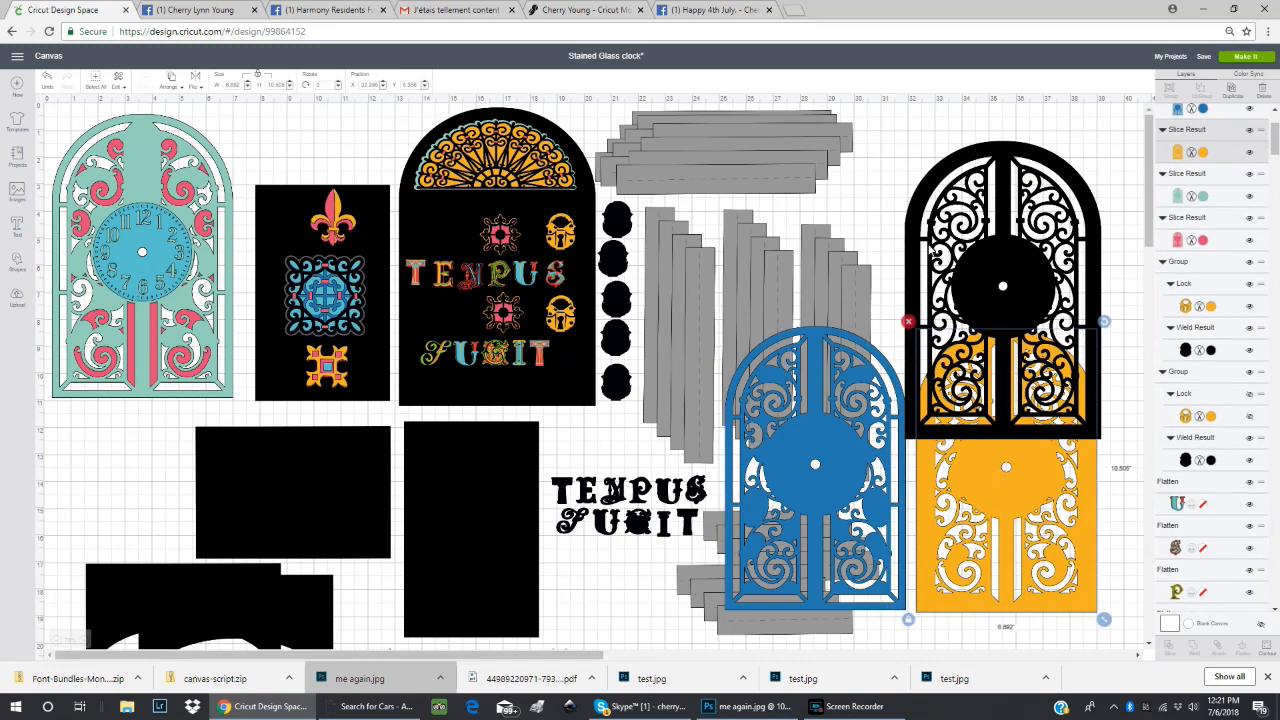
left_click_drag(152, 188, 804, 206)
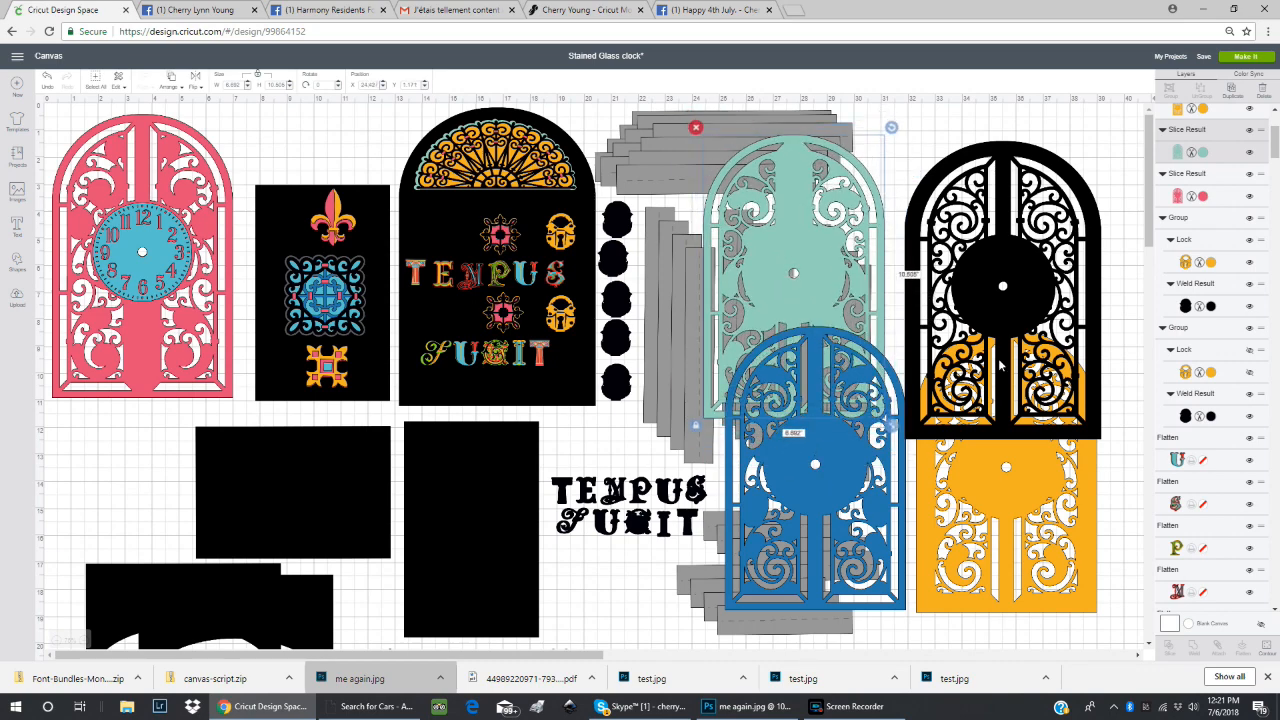
mouse_move(172, 190)
left_mouse_down()
mouse_move(210, 195)
mouse_move(168, 194)
mouse_move(181, 200)
left_mouse_up()
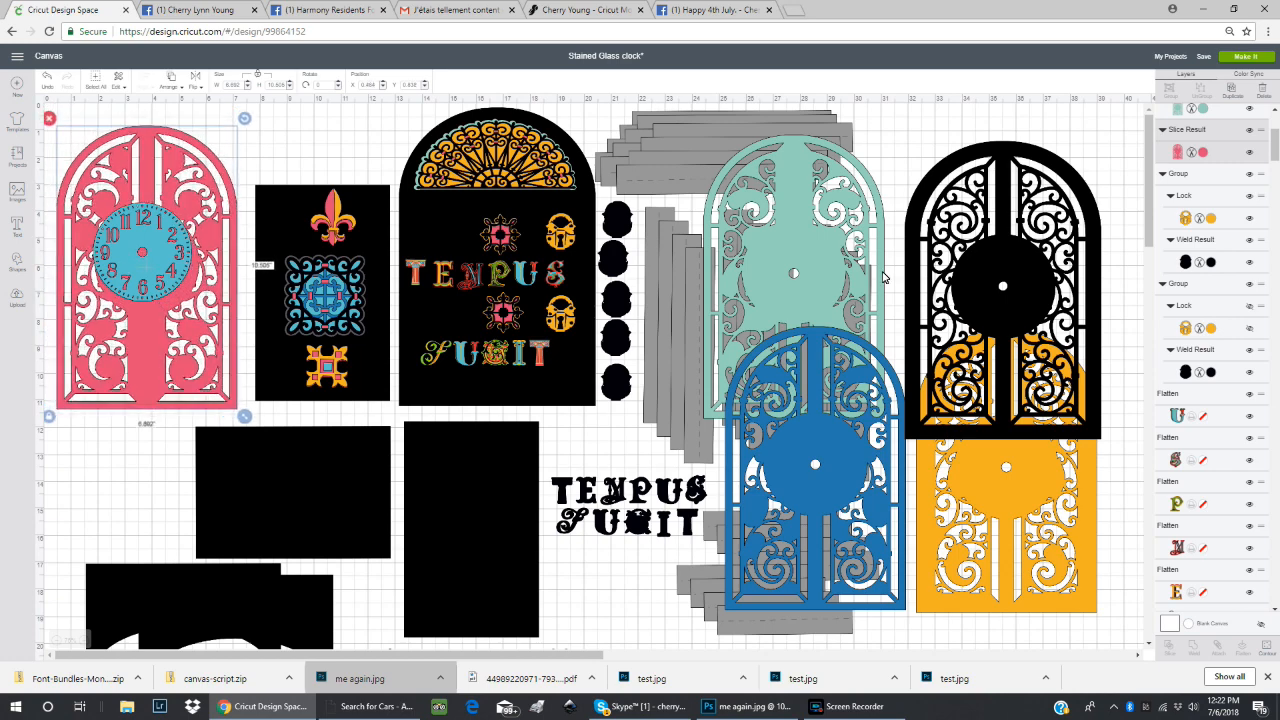
Move the clock dial below the arch and restack the teal, blue, yellow and black layers over the pink one.
left_click_drag(796, 268, 139, 258)
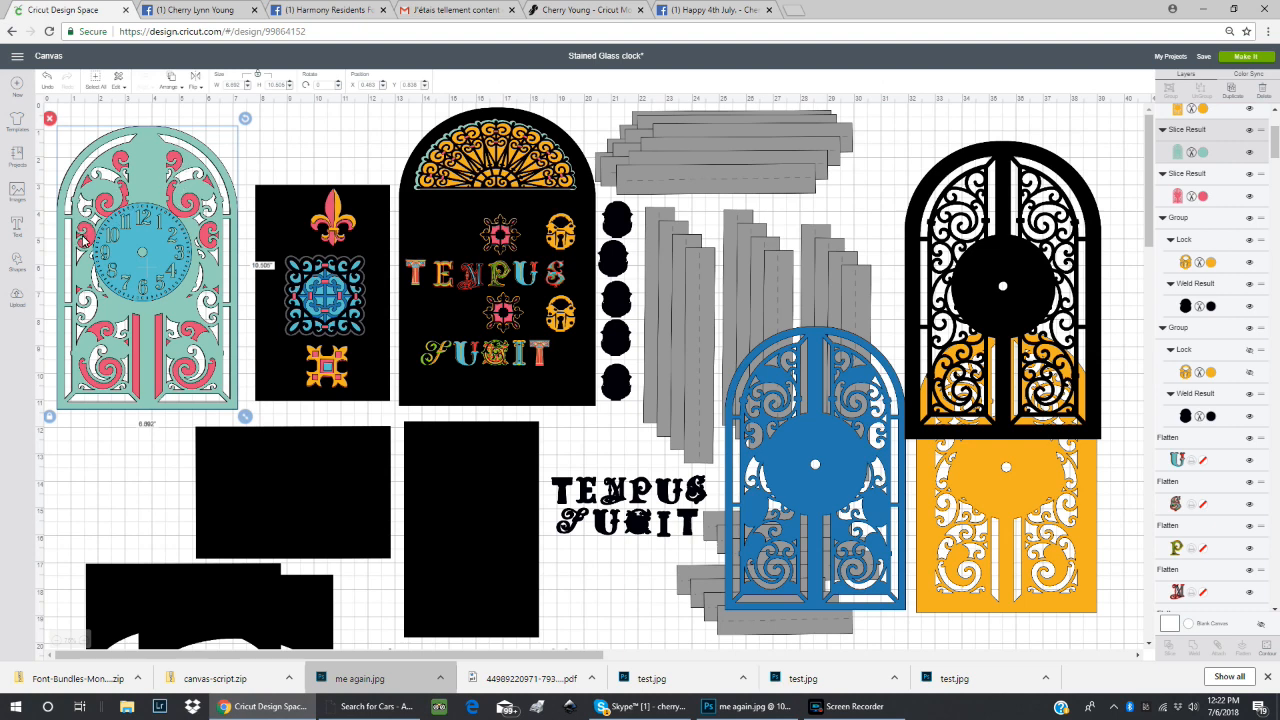
left_click_drag(177, 228, 163, 484)
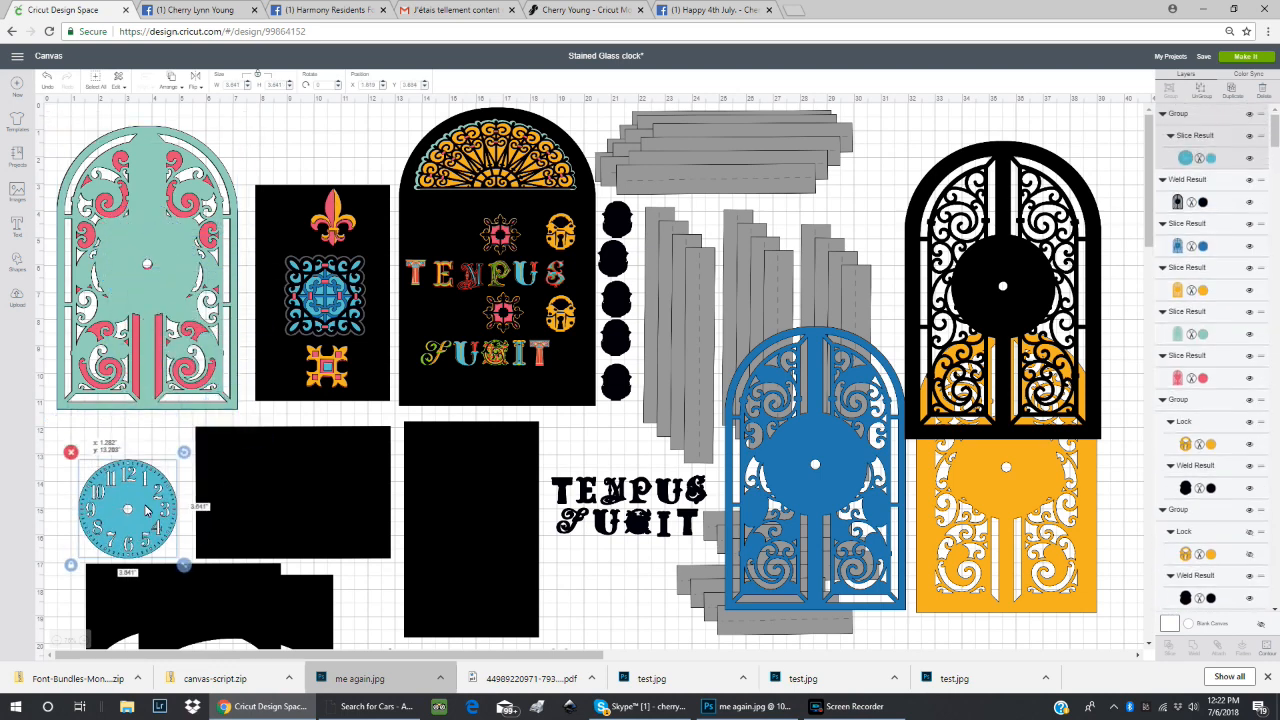
left_click(166, 277)
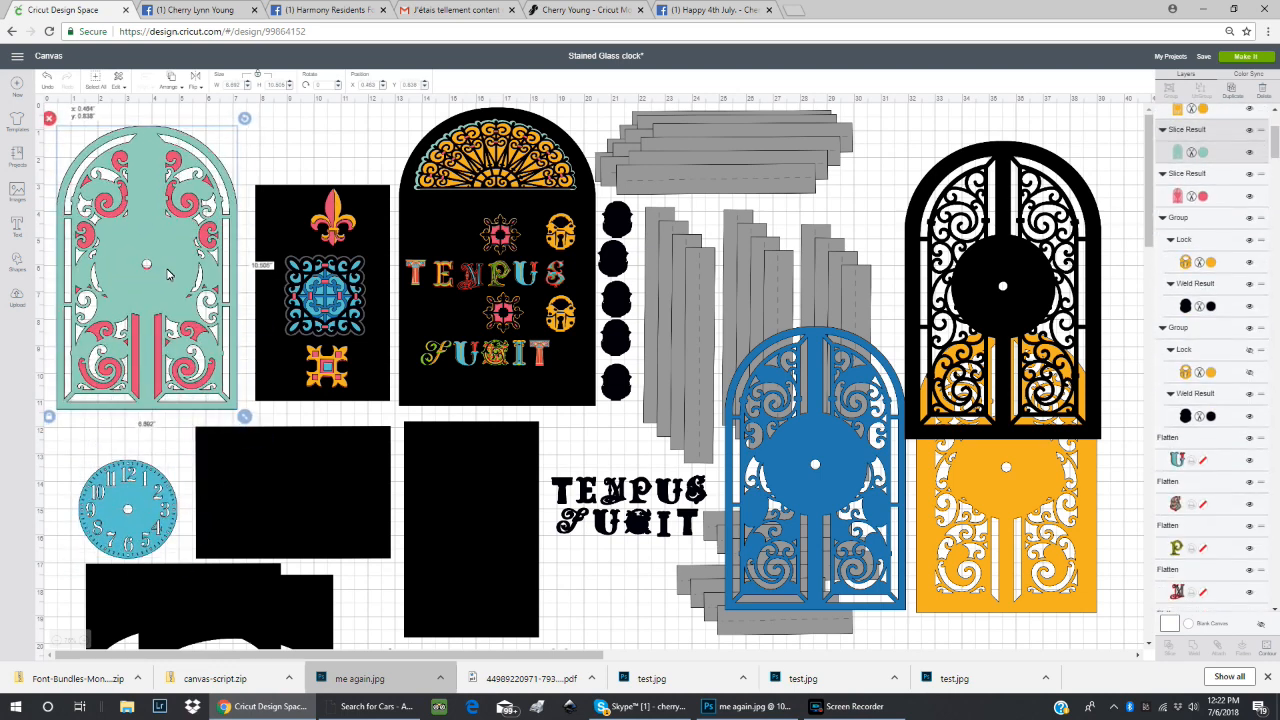
left_click(815, 467)
left_click_drag(815, 467, 174, 271)
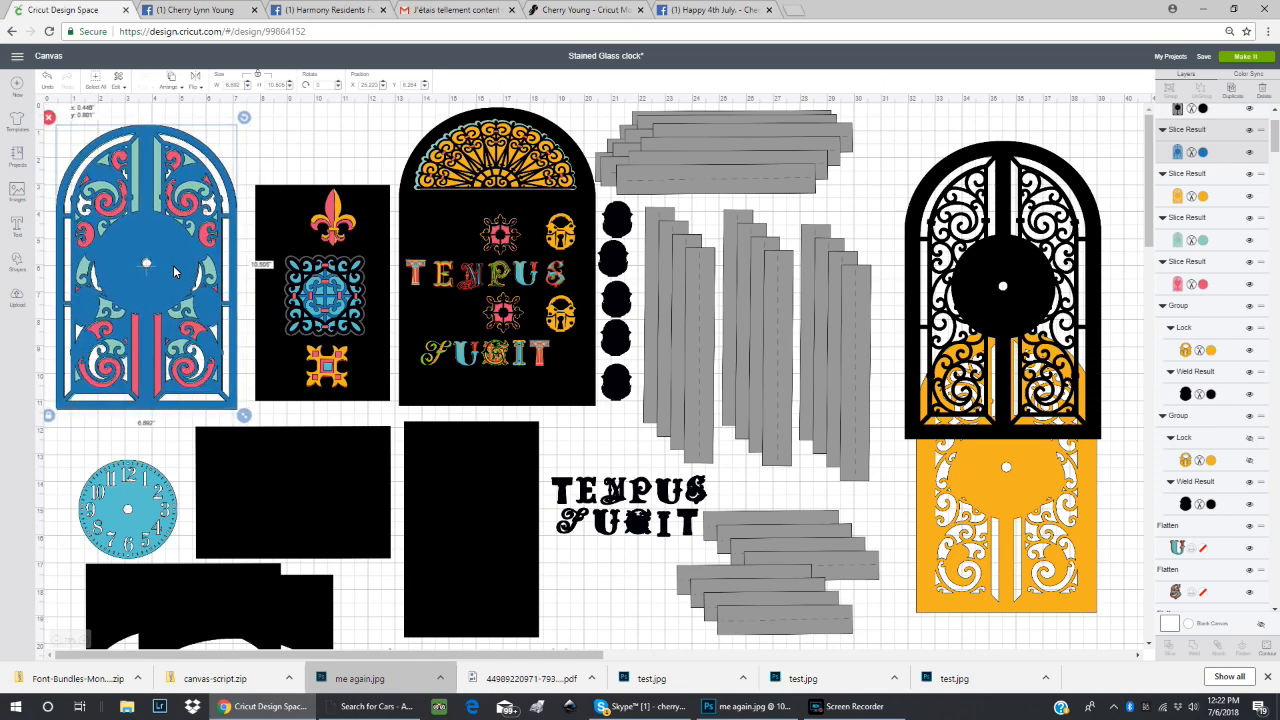
left_click_drag(1010, 530, 212, 330)
left_click_drag(1057, 362, 189, 340)
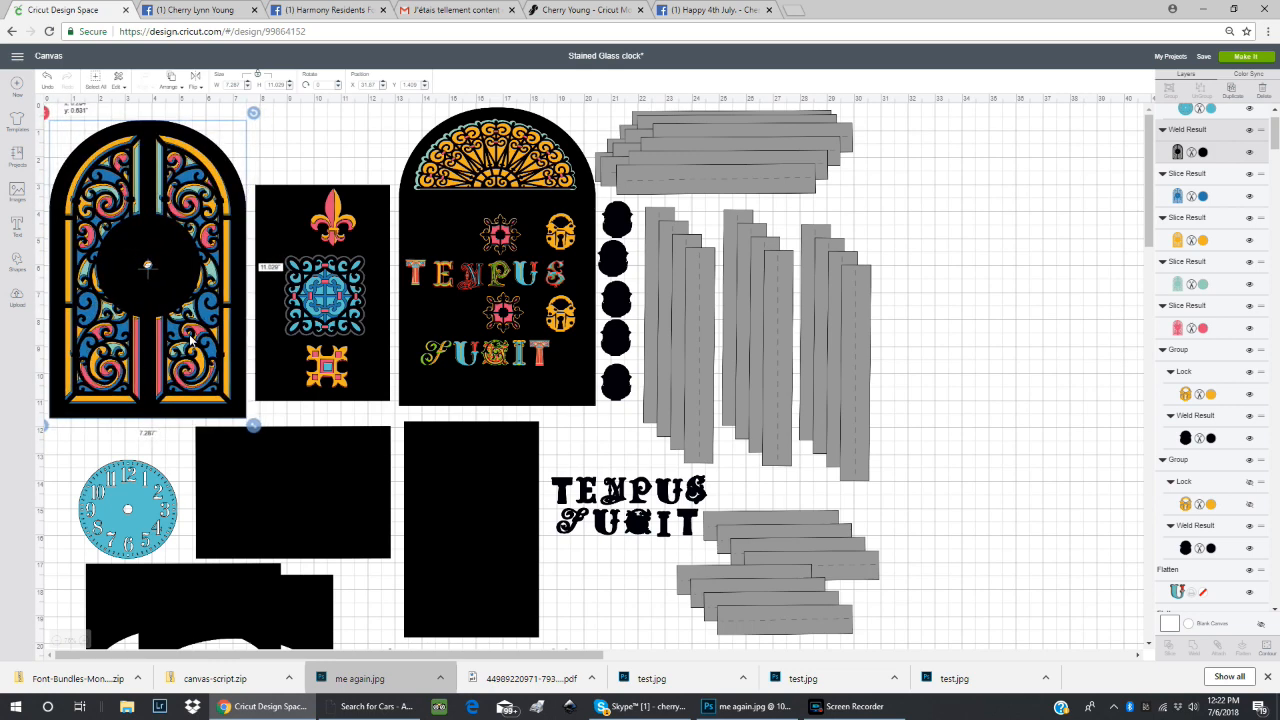
Align the five stacked arch layers to one another with the Center option.
left_click_drag(76, 104, 172, 187)
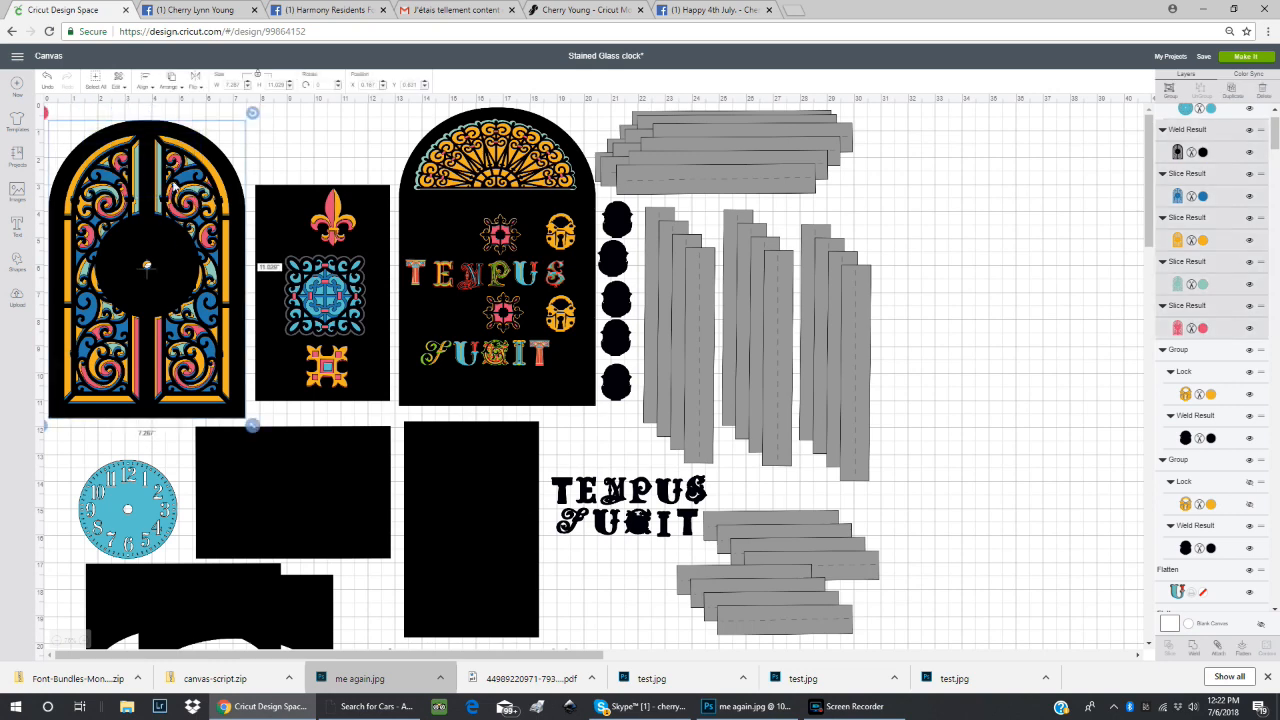
left_click(146, 86)
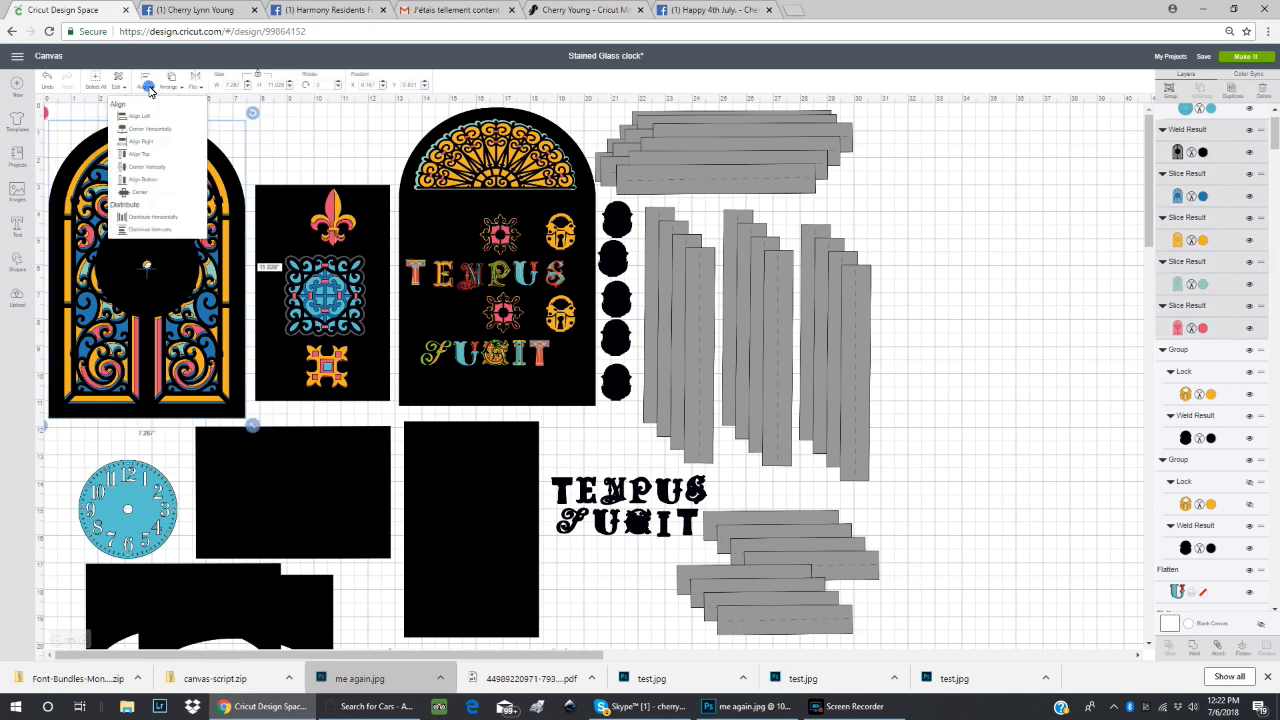
left_click(148, 192)
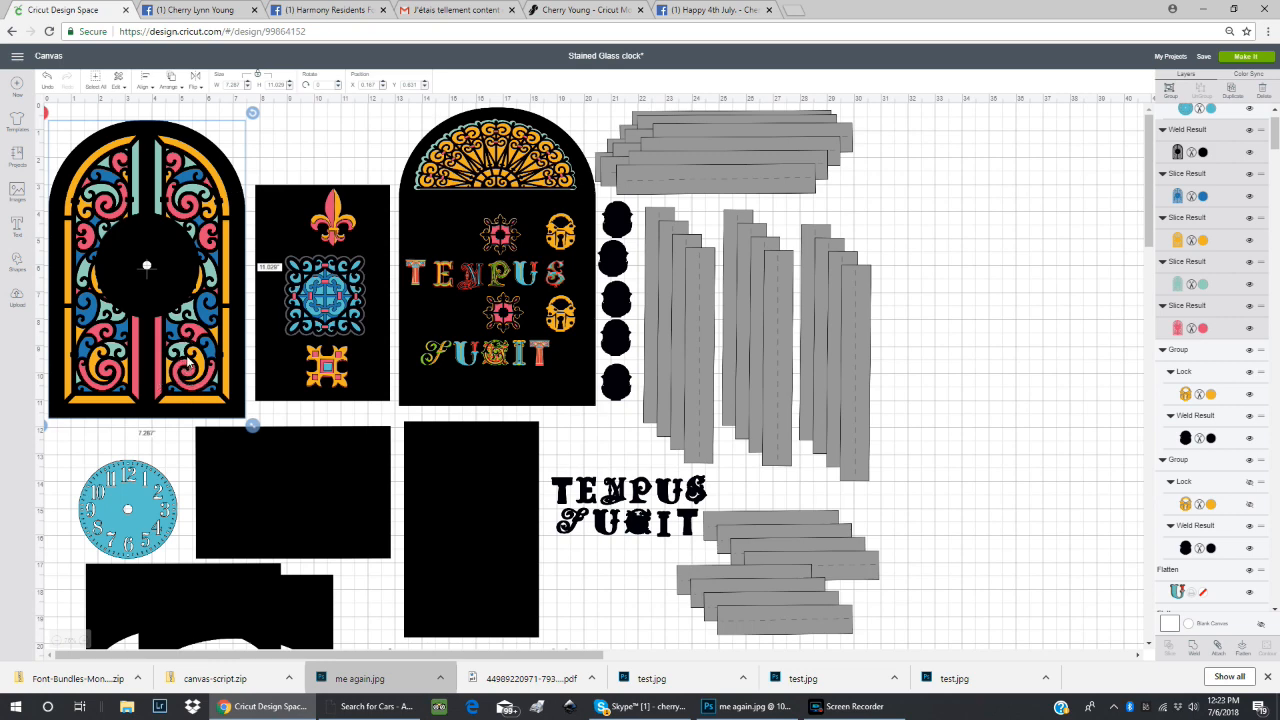
Shift the square blue flourish block and the fleur-de-lis slightly on the black side panel.
left_click(341, 289)
left_click_drag(341, 289, 346, 293)
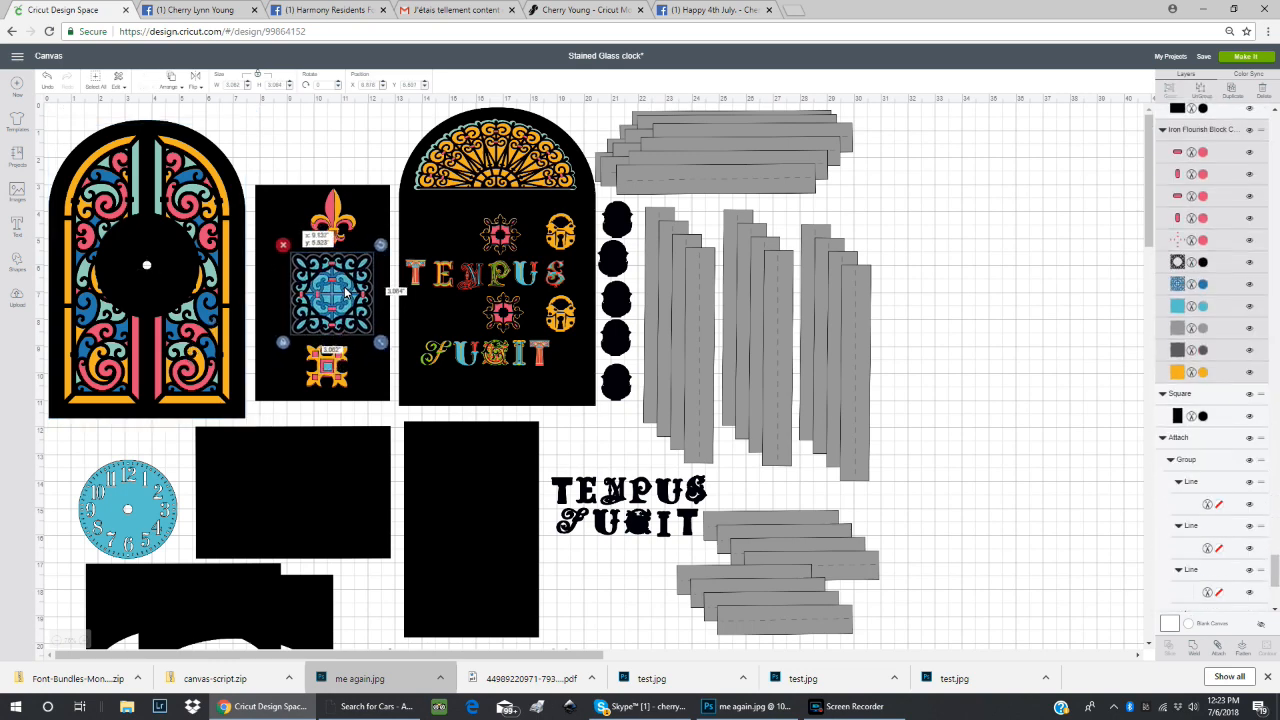
left_click(331, 190)
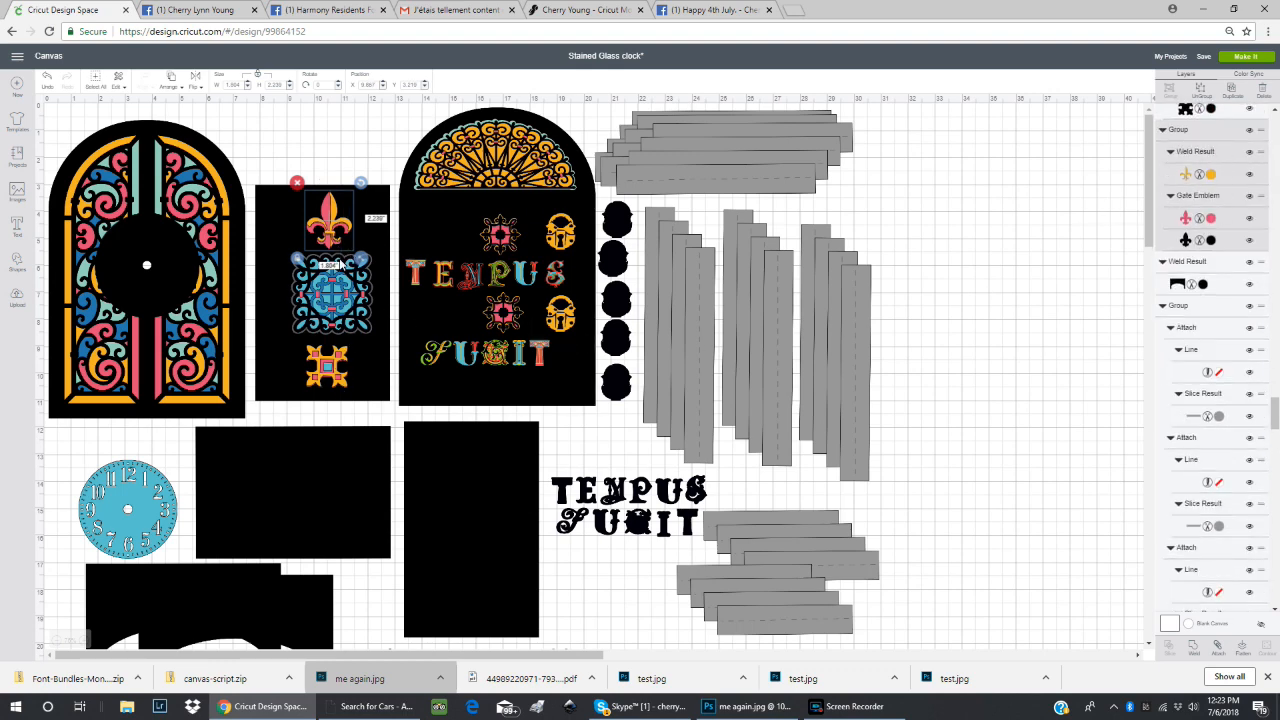
Select the decorated U in TEMPUS and shift the black TEMPUS FUGIT letter group slightly towards the tall black rectangle.
left_click(510, 284)
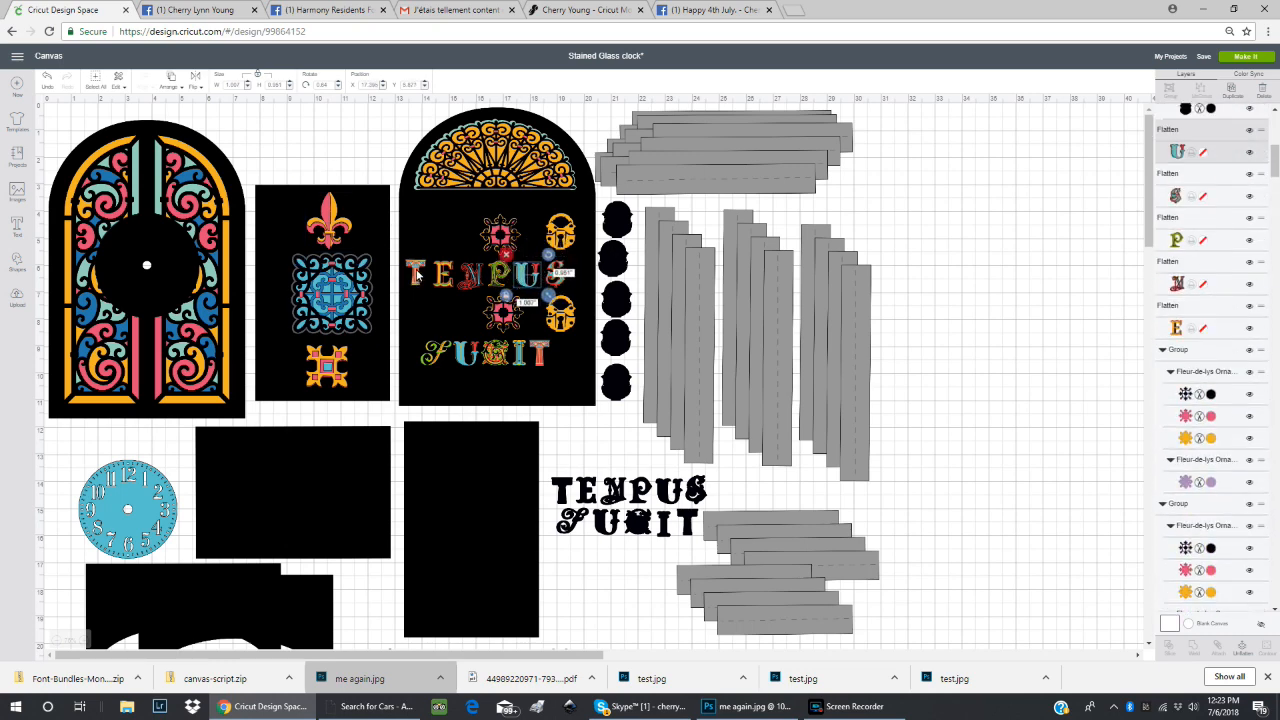
left_click(563, 488)
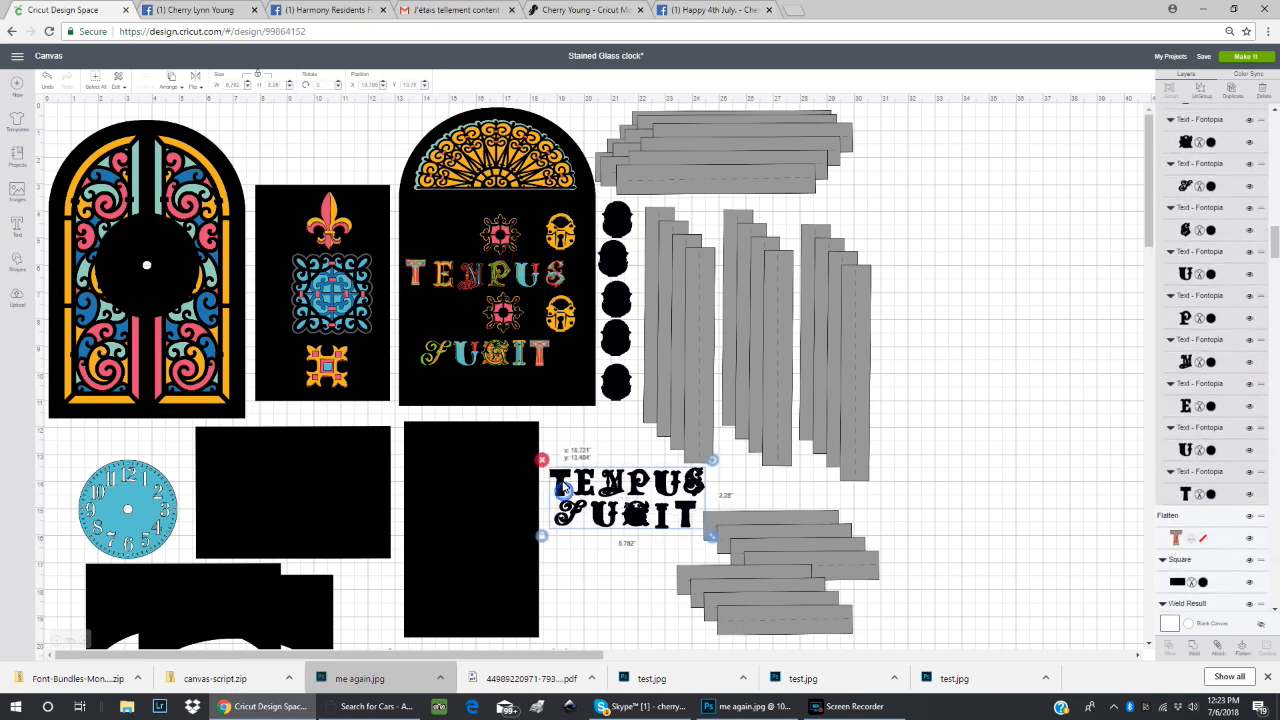
left_click_drag(563, 488, 563, 499)
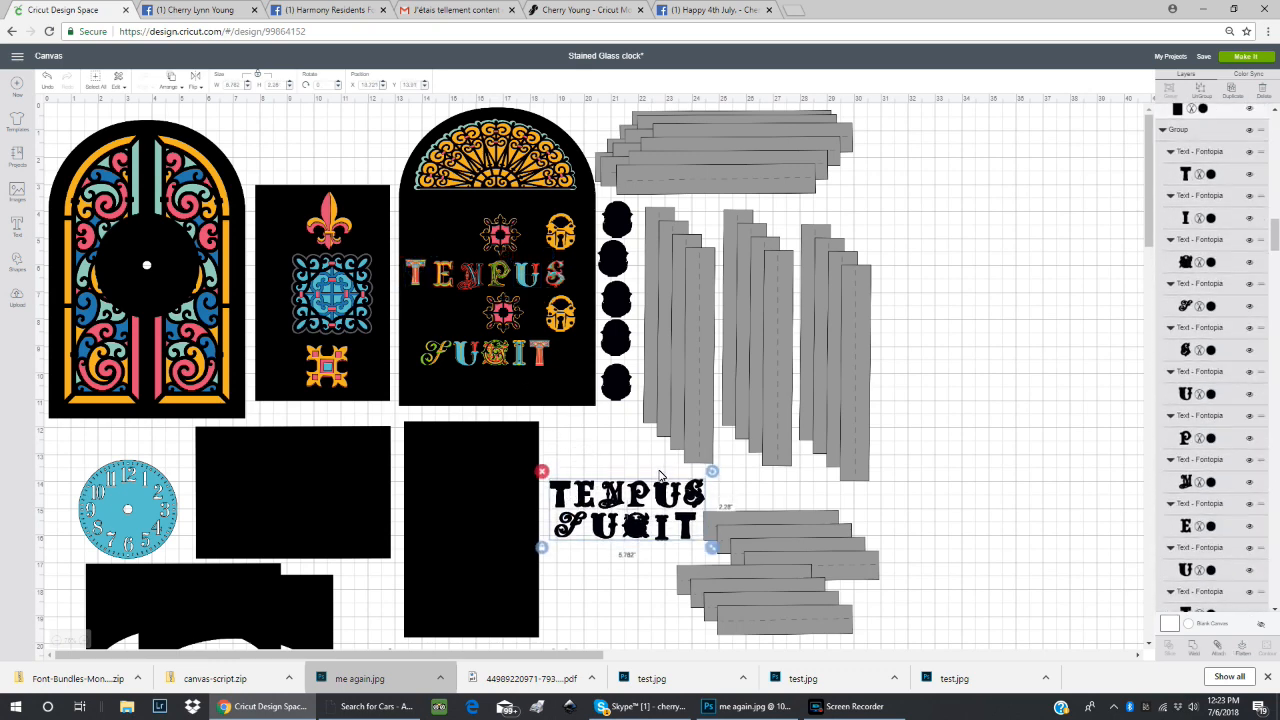
left_click_drag(637, 510, 631, 505)
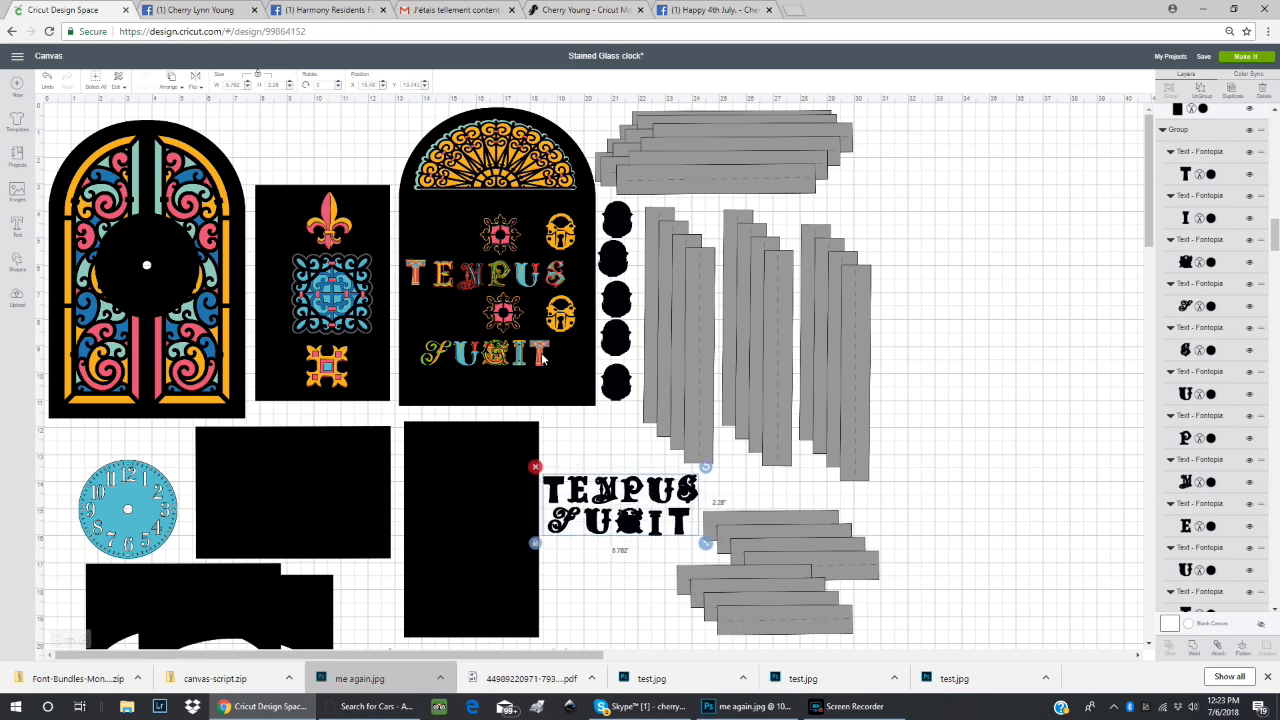
Shift the two yellow padlocks towards the edge of the arched back panel and nudge the uppermost loose black lock shape.
left_click(474, 282)
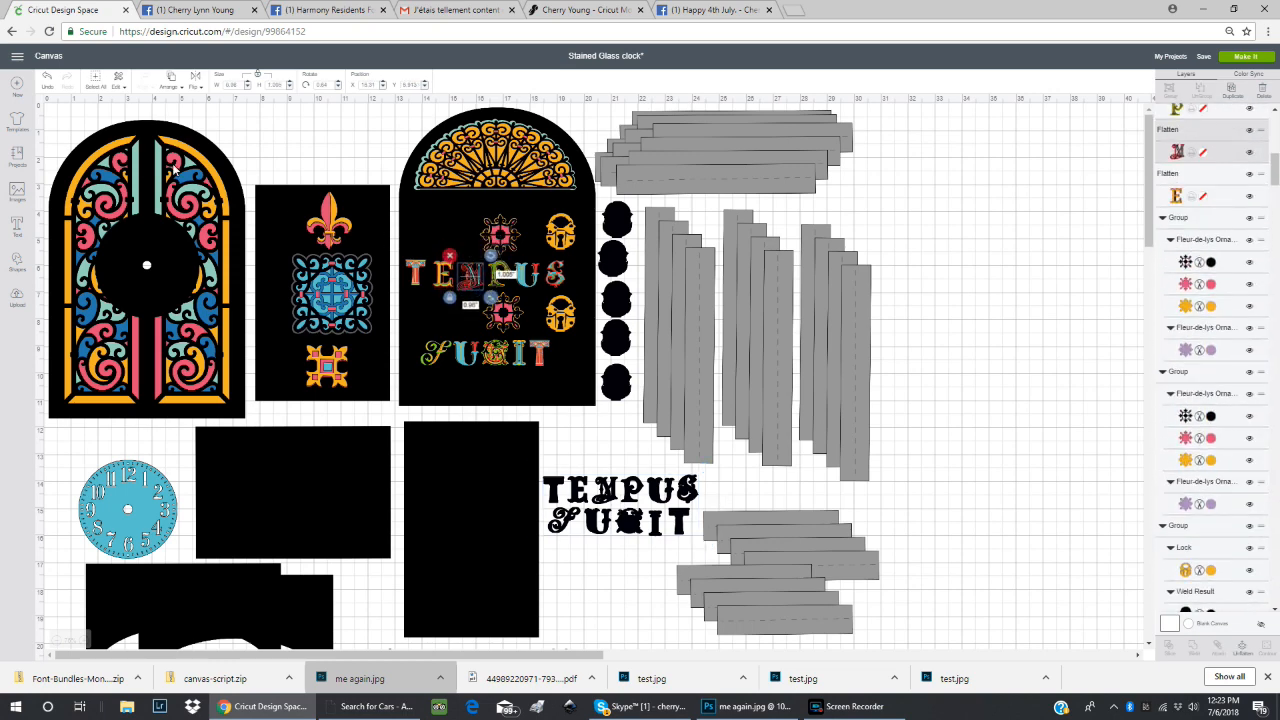
left_click(563, 316)
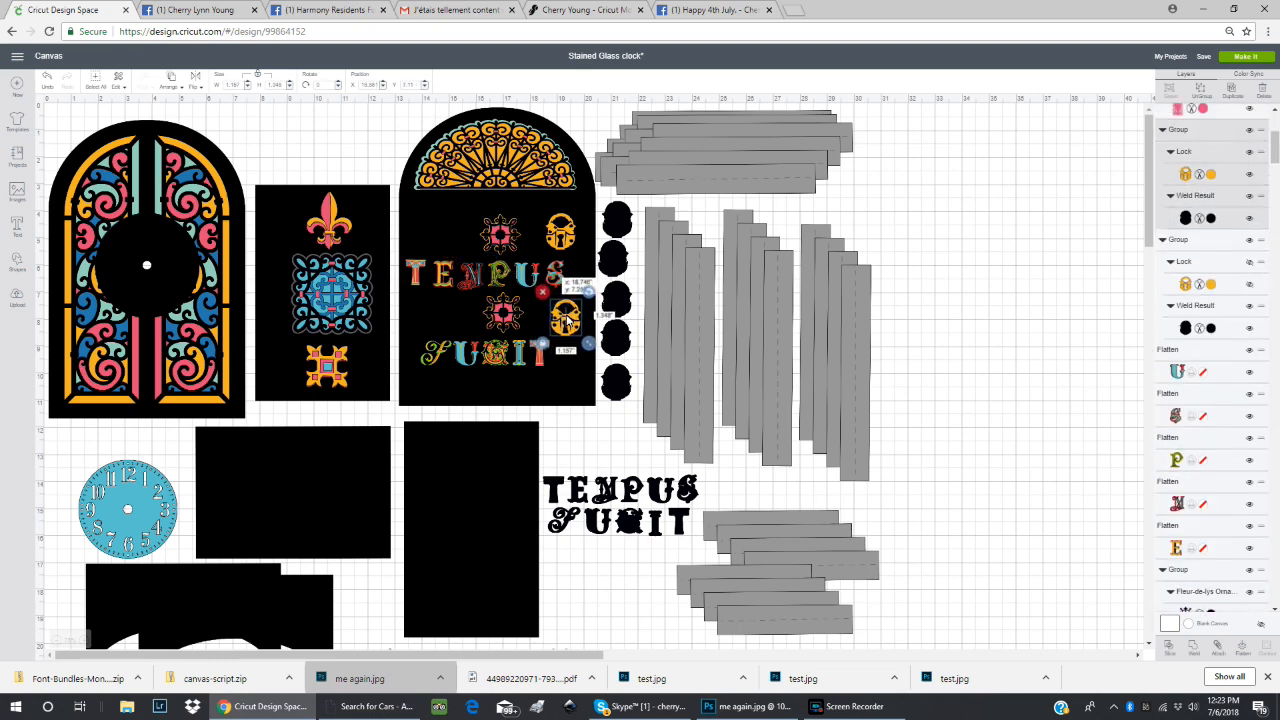
left_click(568, 238)
left_click_drag(568, 238, 624, 224)
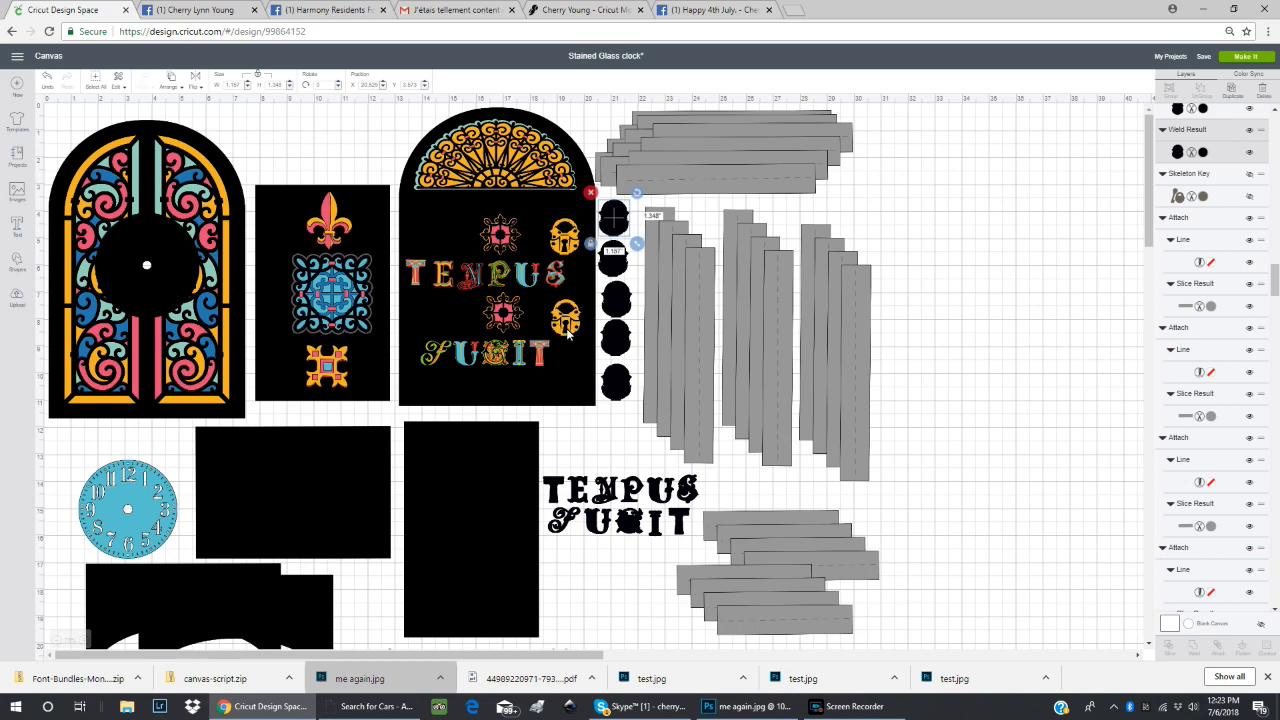
left_click_drag(568, 332, 579, 252)
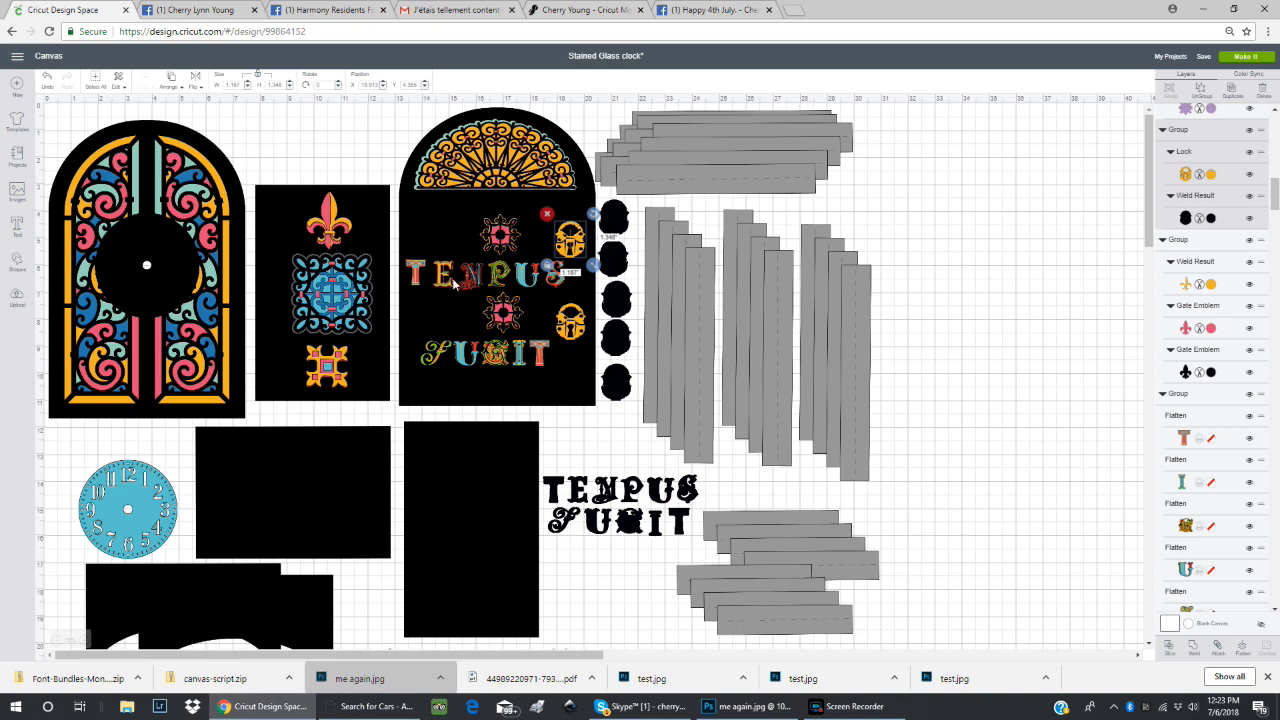
Recolor the arched back panel's base shape from the basic colors to white (#FFFFFF).
left_click(520, 376)
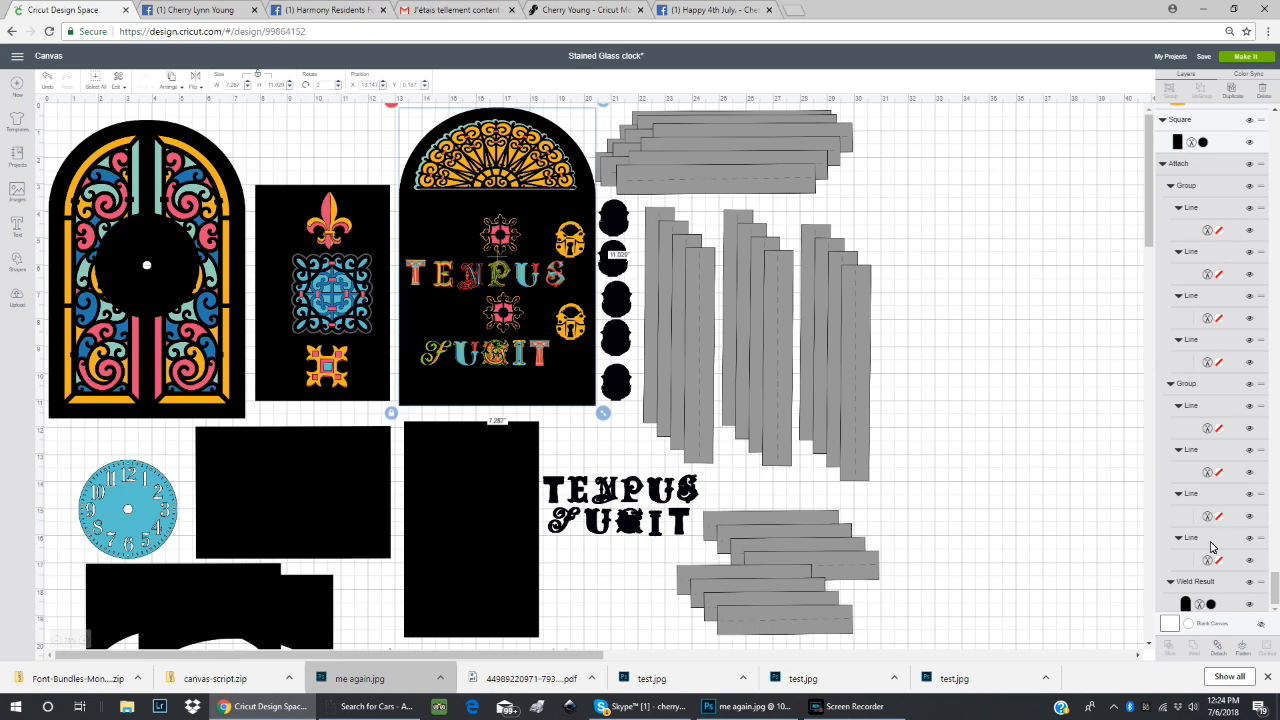
left_click(1186, 605)
left_click(1186, 605)
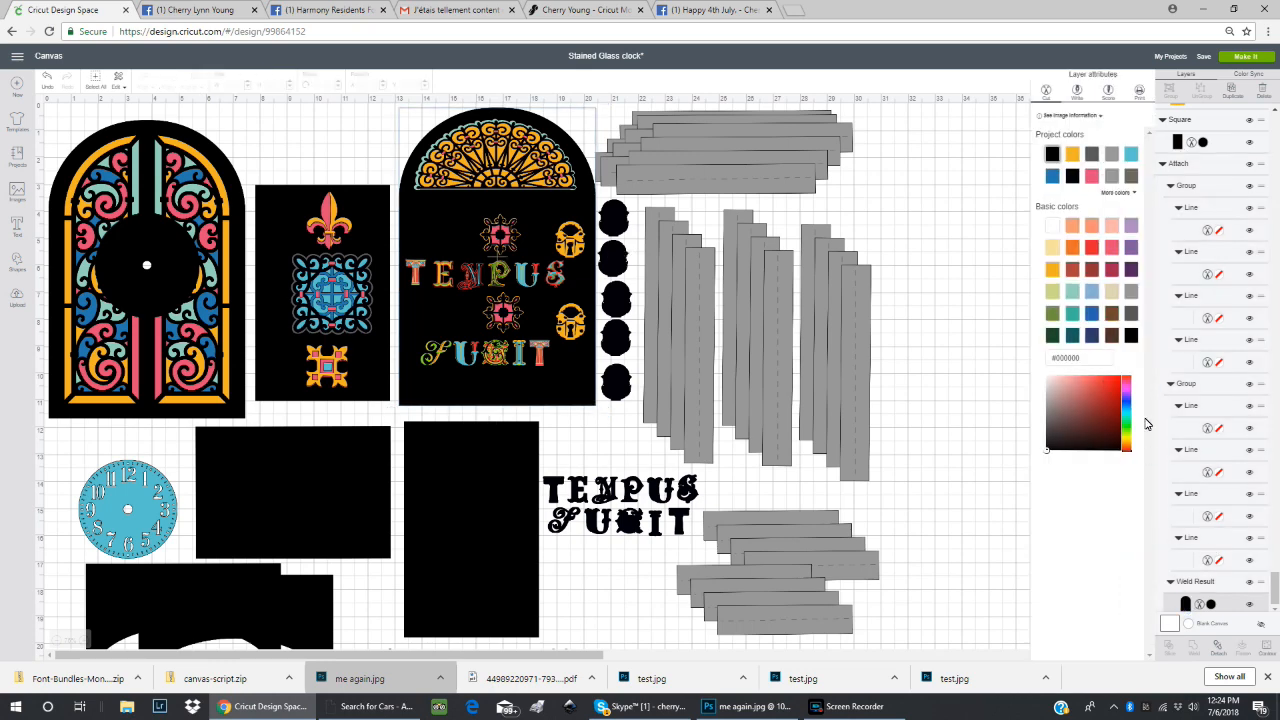
left_click(1051, 232)
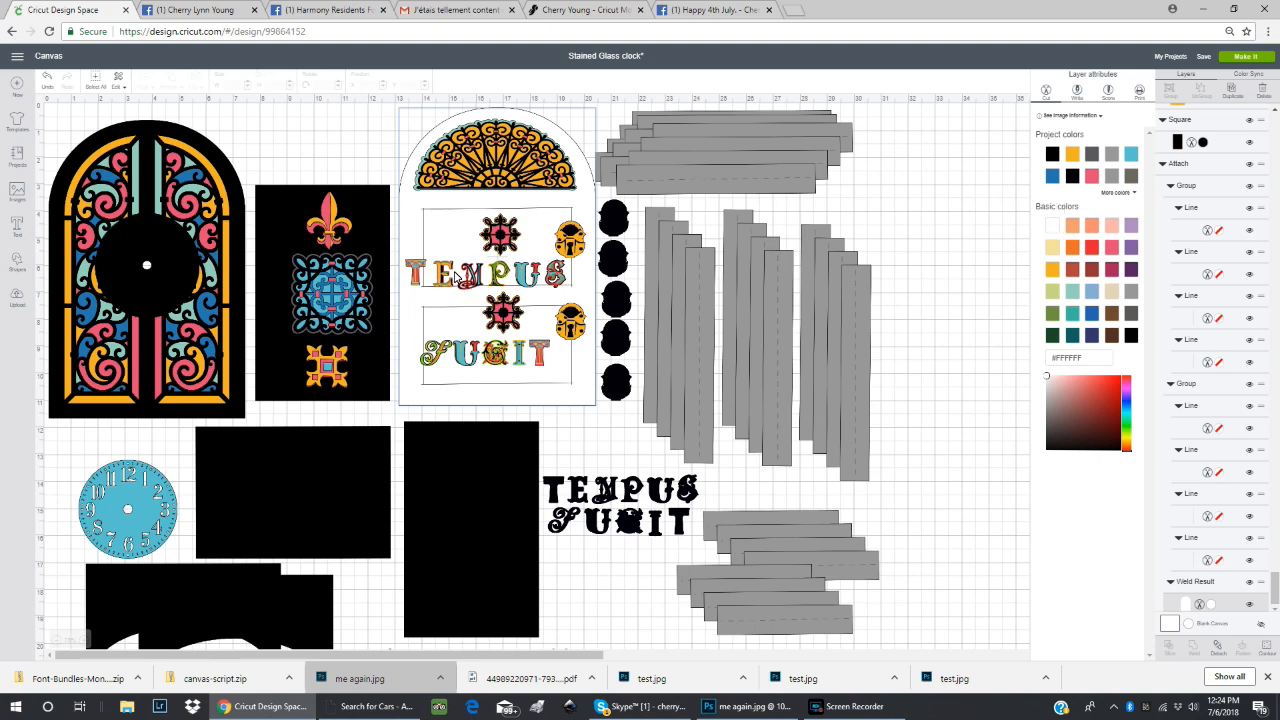
Move the decorated M, E and T of TEMPUS inwards to fit the upper scored rectangle on the arched panel.
left_click(470, 281)
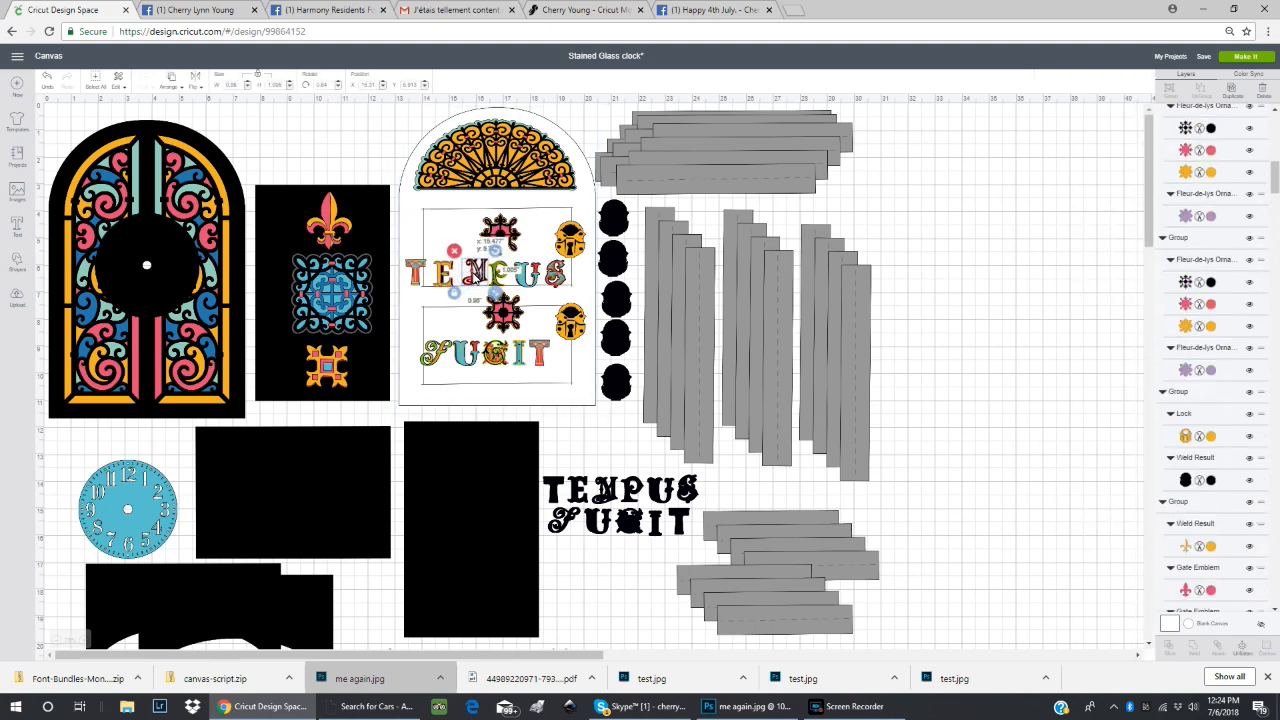
left_click(432, 279)
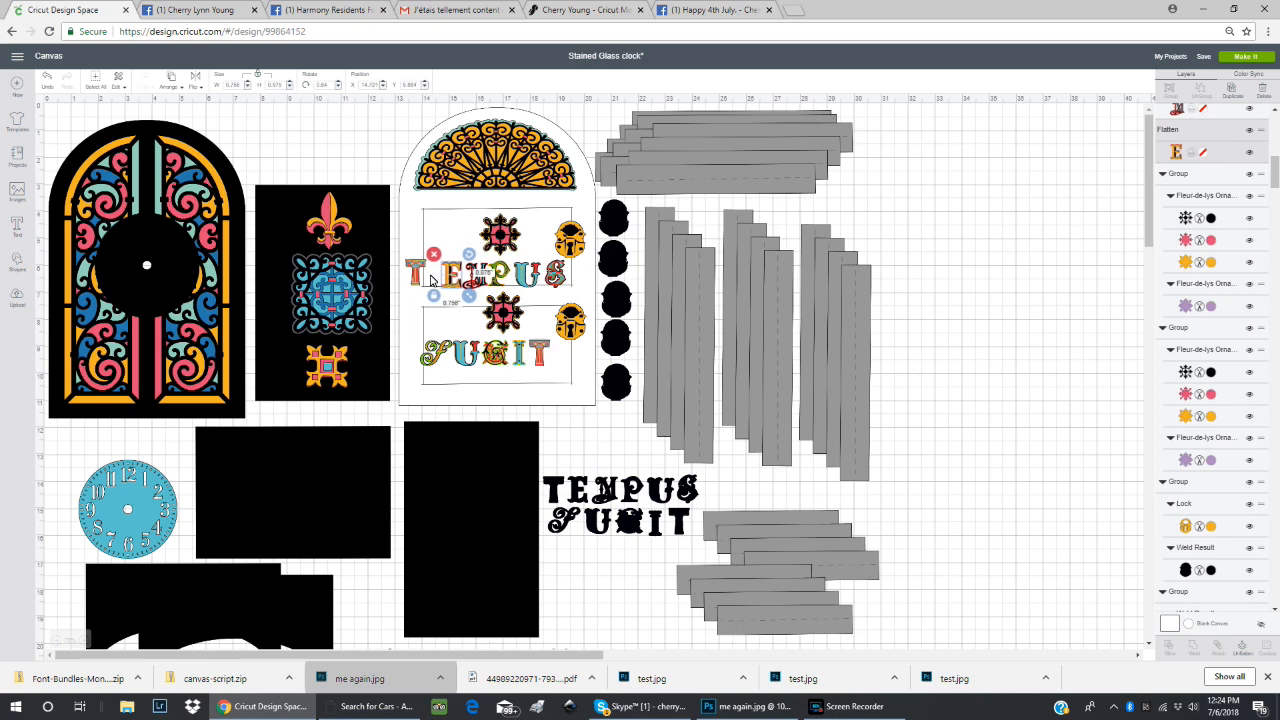
left_click(416, 272)
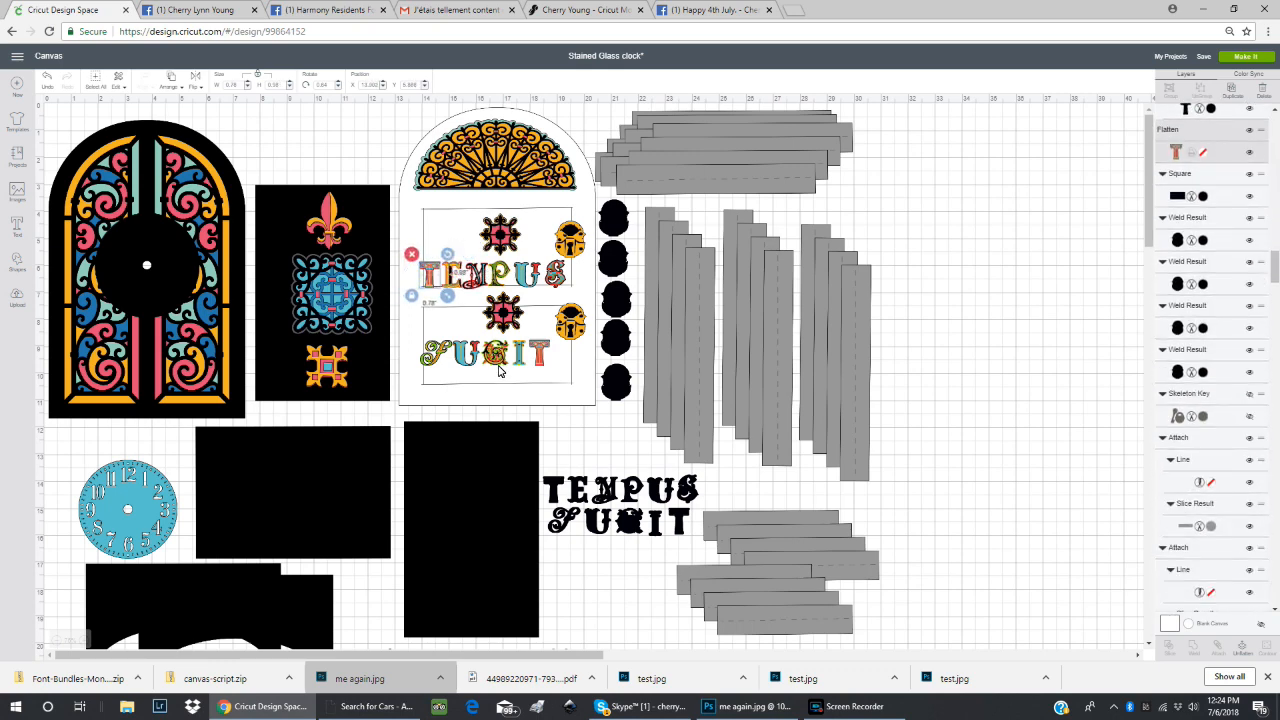
Lower the second fleur-de-lis ornament and the decorated word FUGIT into the lower scored rectangle.
left_click(505, 312)
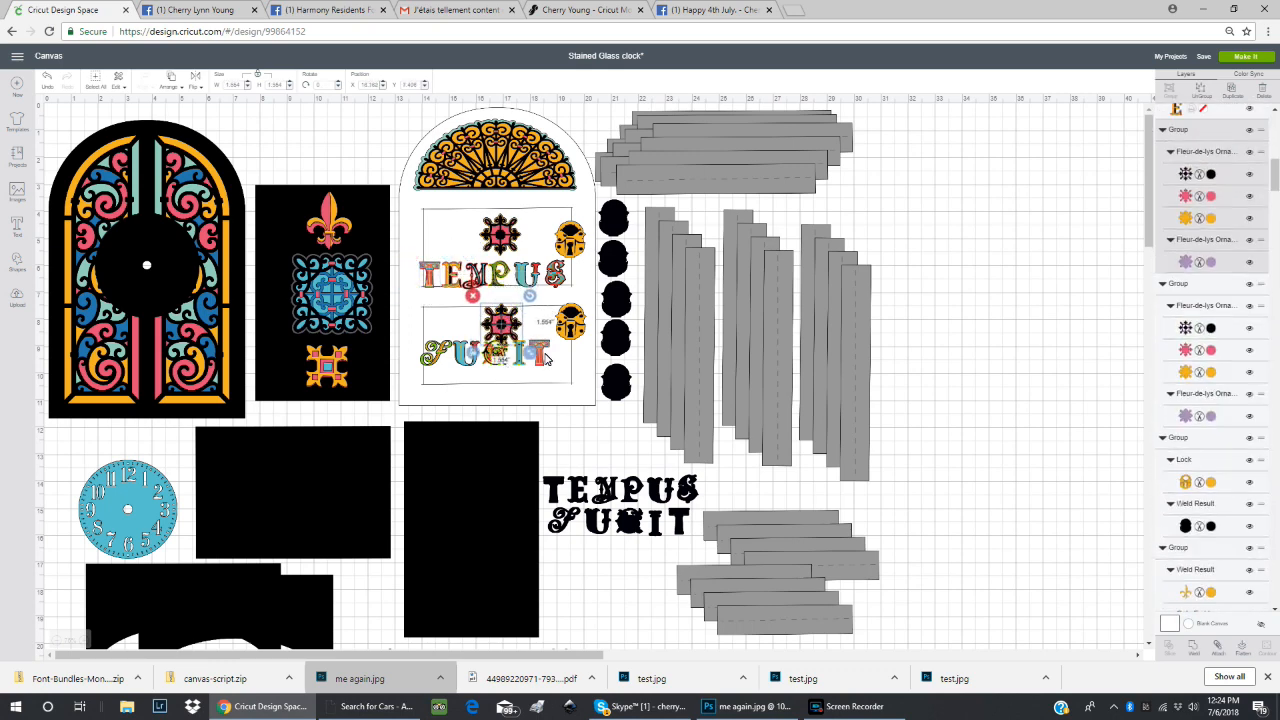
left_click_drag(546, 362, 563, 375)
left_click_drag(512, 332, 512, 341)
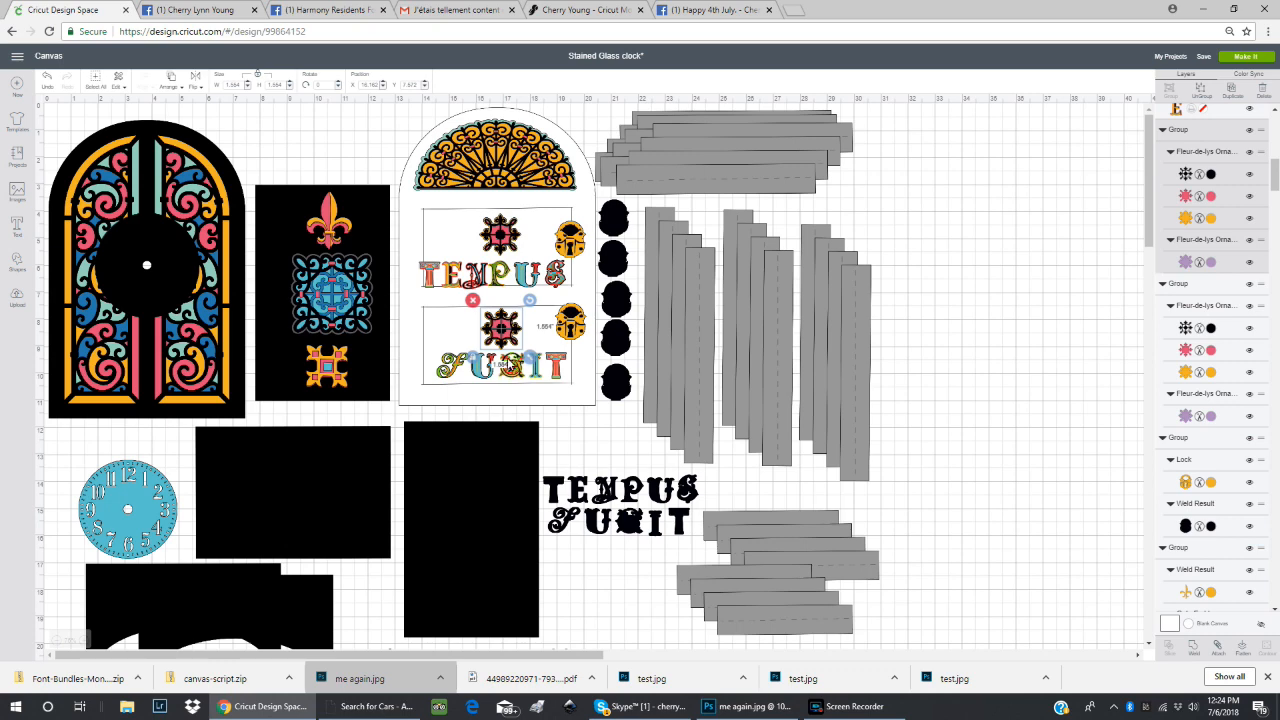
Recolor the arched back panel's base shape to black (#000000) and center the blue clock face over the round area of the stained glass front.
left_click(407, 196)
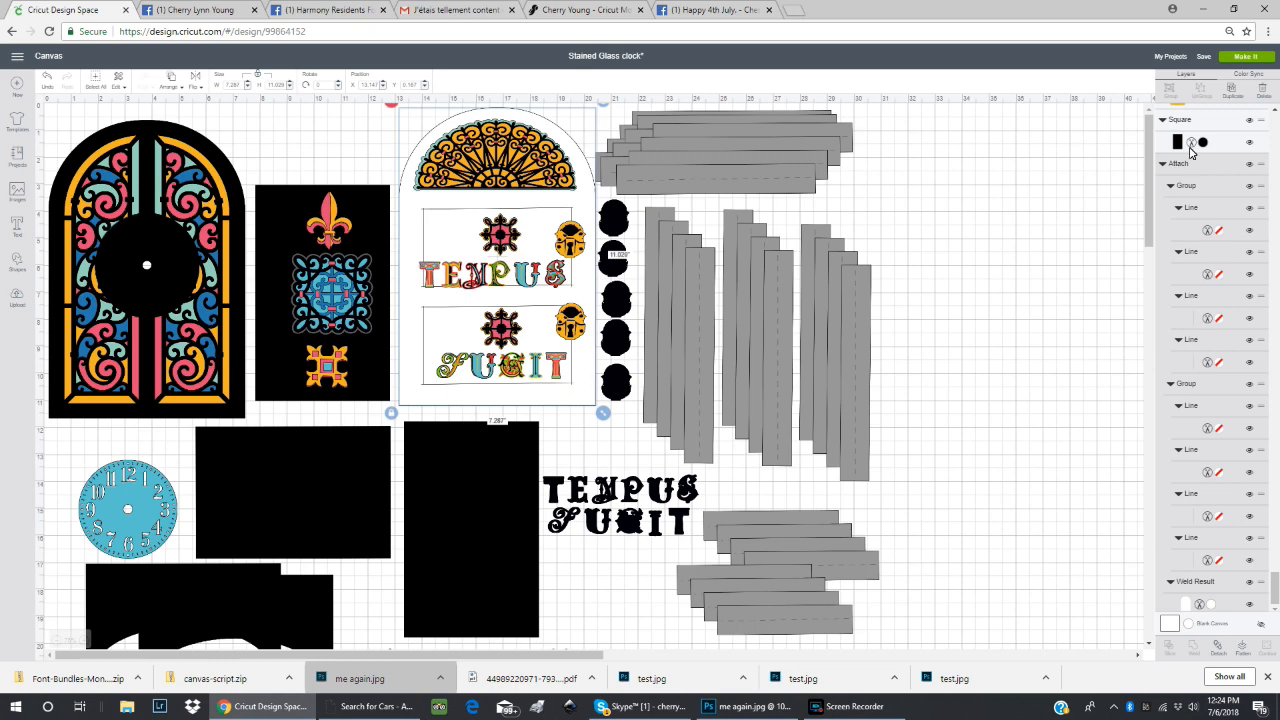
left_click(1188, 606)
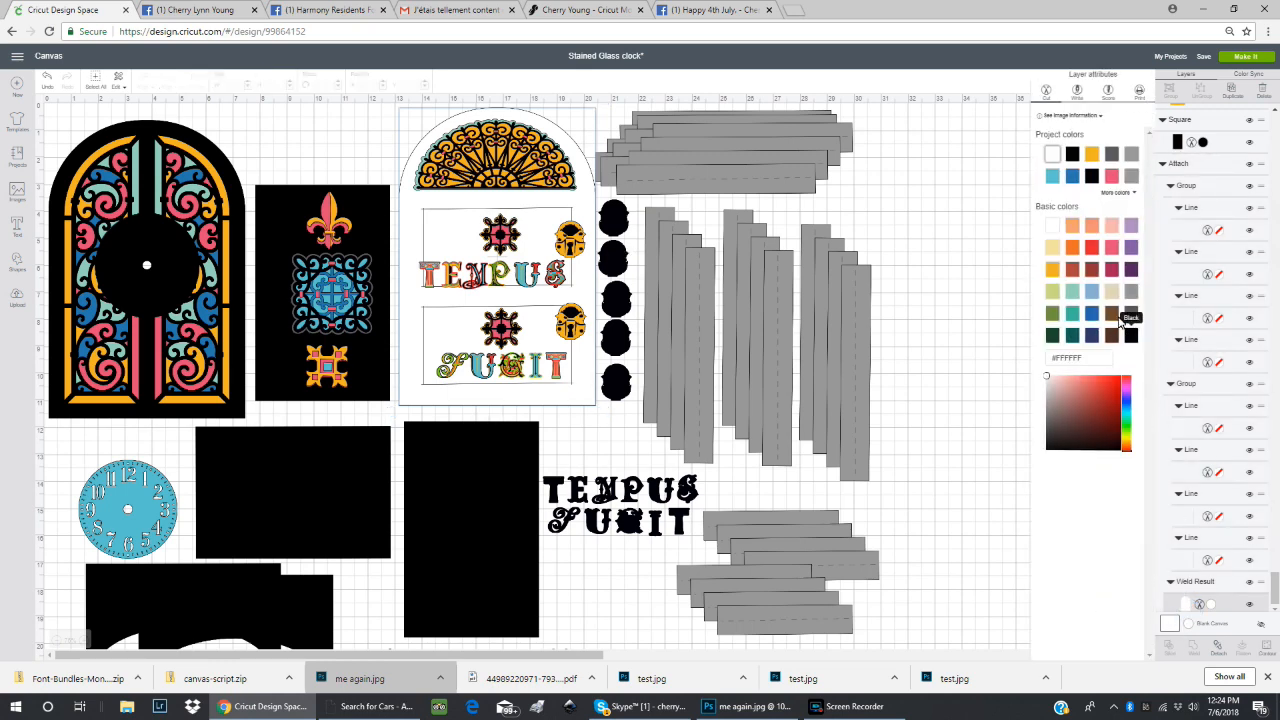
left_click(1072, 157)
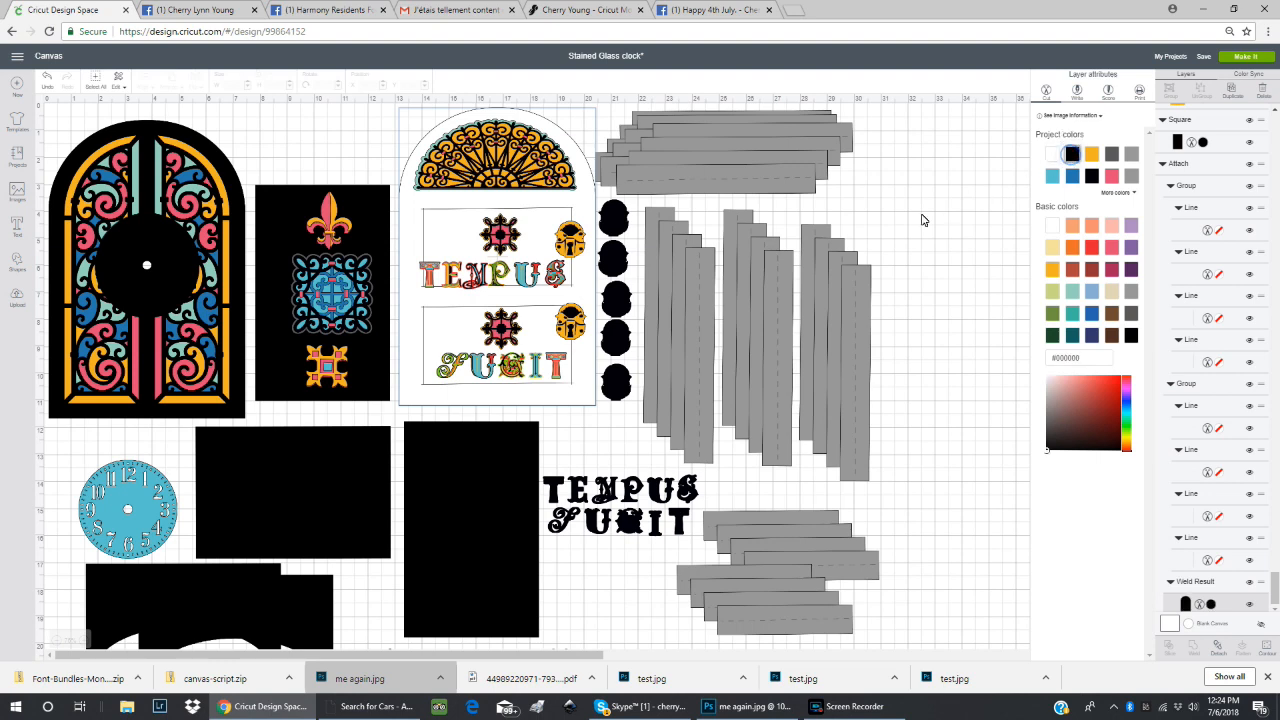
left_click_drag(164, 510, 182, 262)
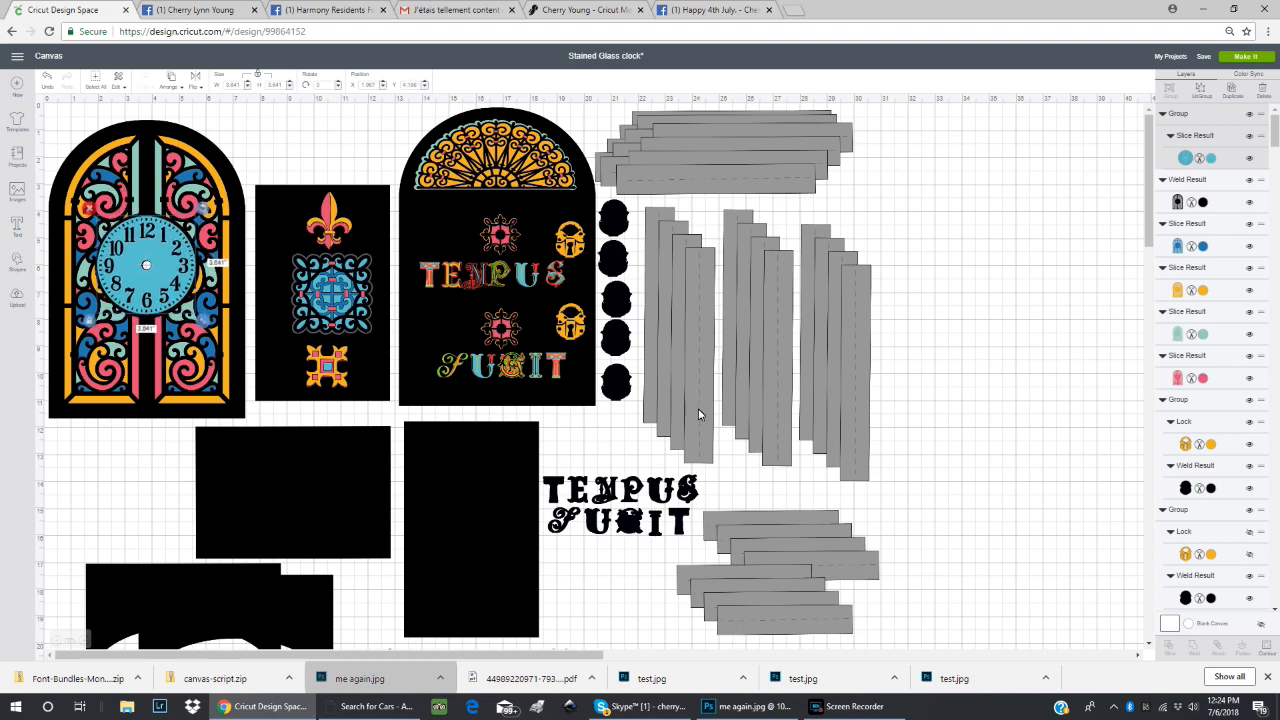
Shift the front one of the two overlapping arched leg pieces slightly away from the piece behind it.
scroll(920, 487, "down", 5)
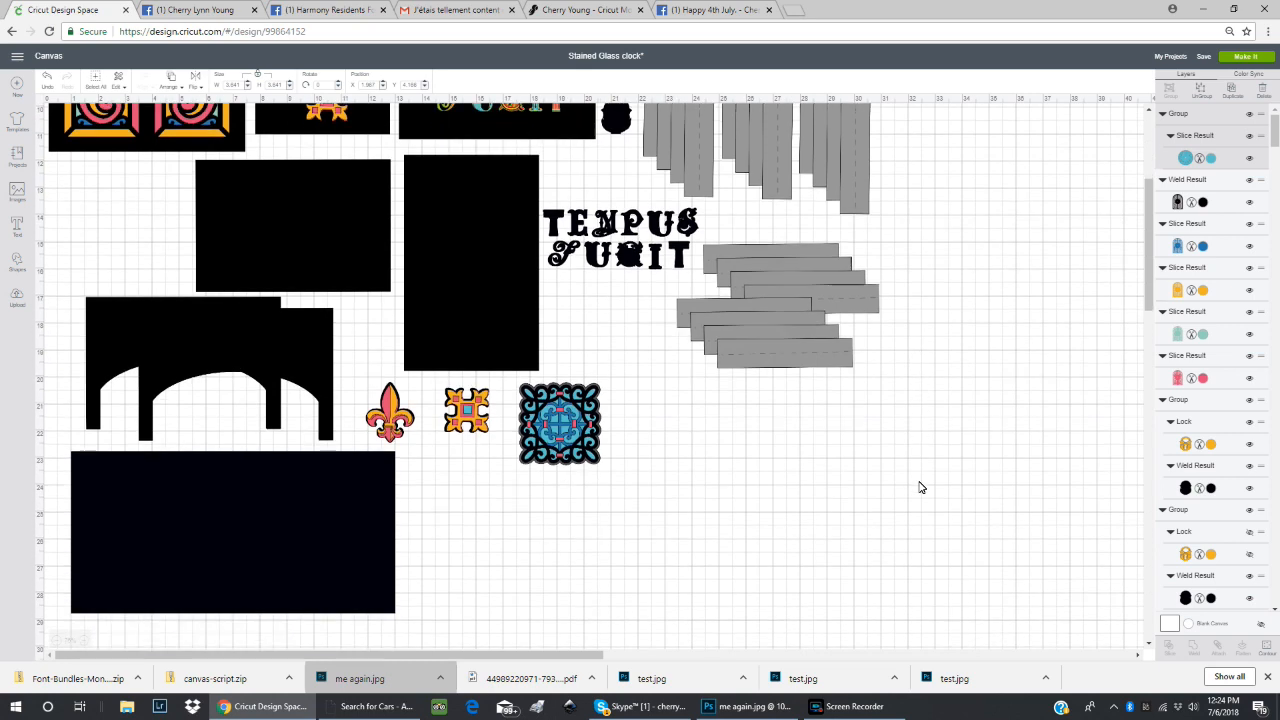
scroll(920, 486, "up", 1)
scroll(920, 486, "down", 1)
mouse_move(206, 343)
left_mouse_down()
mouse_move(195, 374)
mouse_move(195, 360)
left_mouse_up()
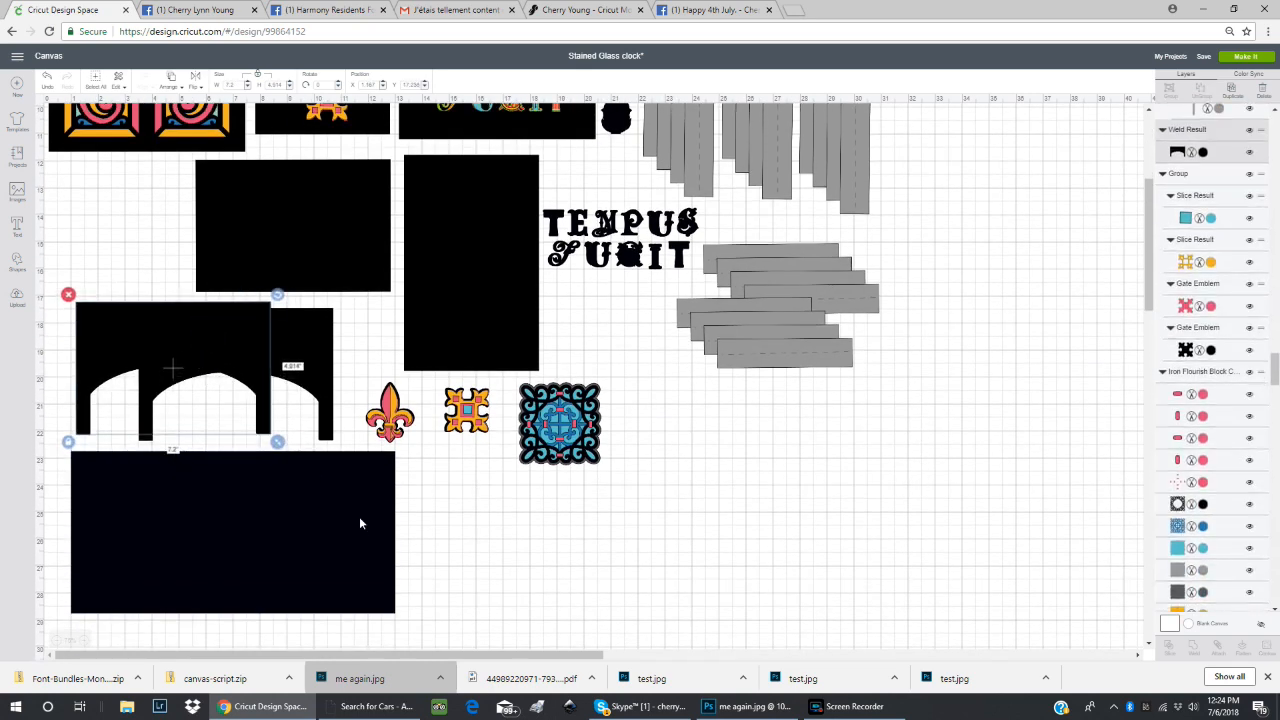
Reposition the large black rectangle slightly lower beneath the arched leg pieces.
left_click_drag(350, 524, 395, 537)
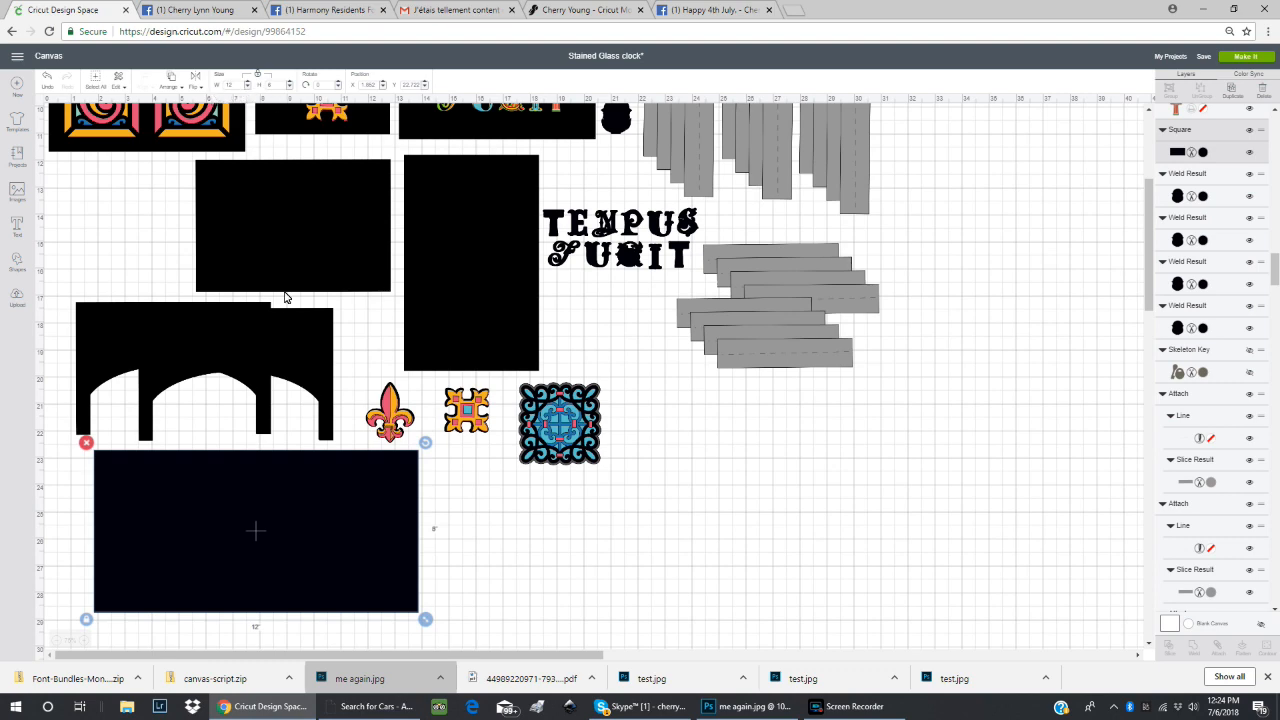
left_click_drag(294, 511, 271, 519)
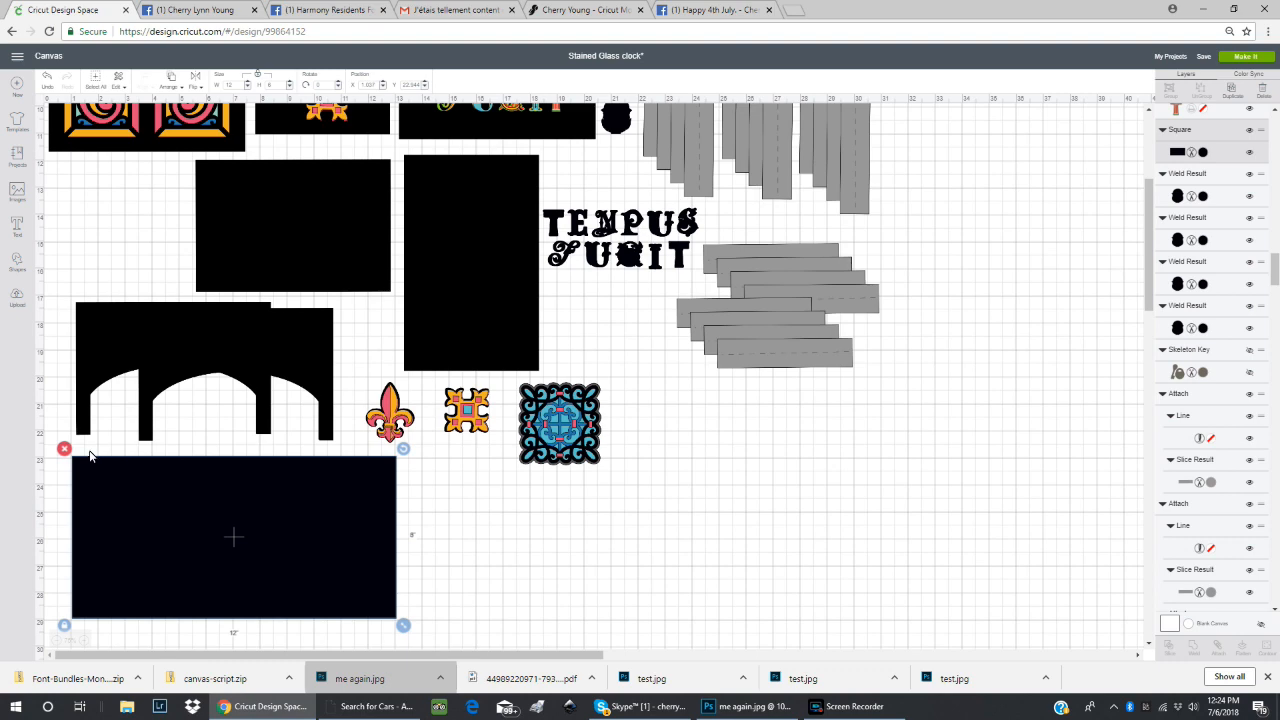
left_click_drag(337, 557, 340, 557)
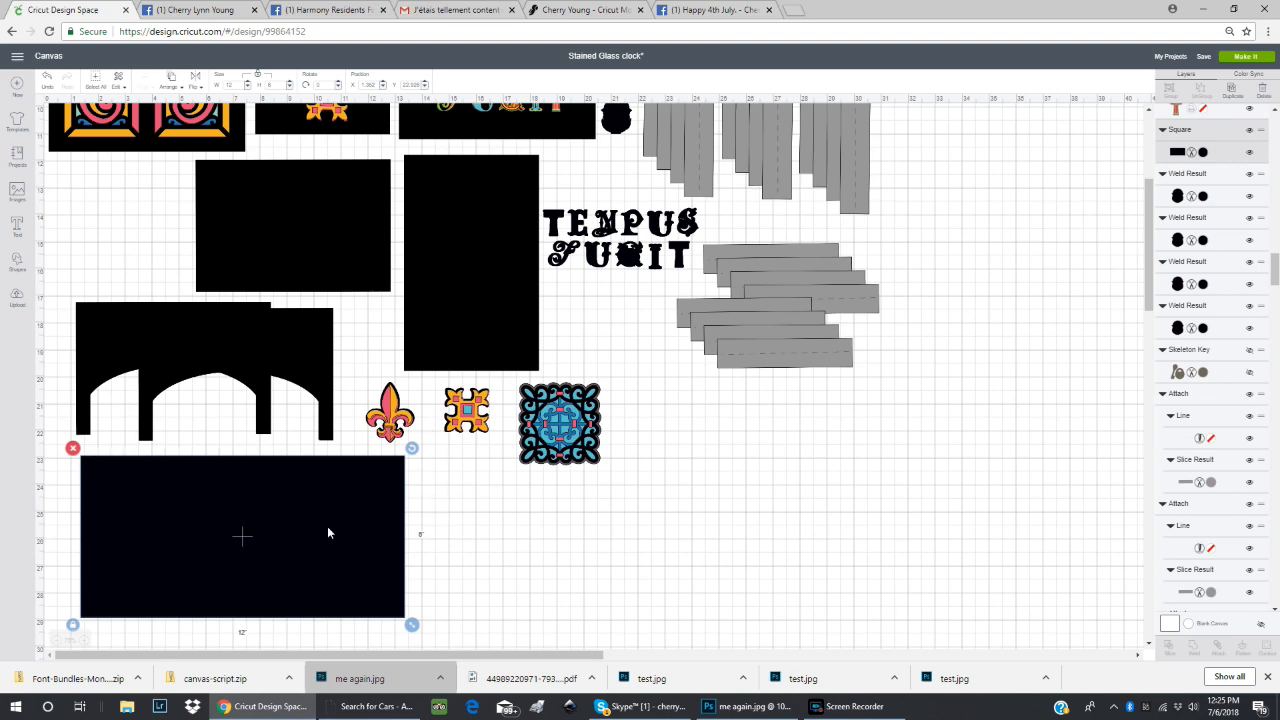
mouse_move(206, 546)
left_mouse_down()
mouse_move(227, 556)
mouse_move(218, 550)
left_mouse_up()
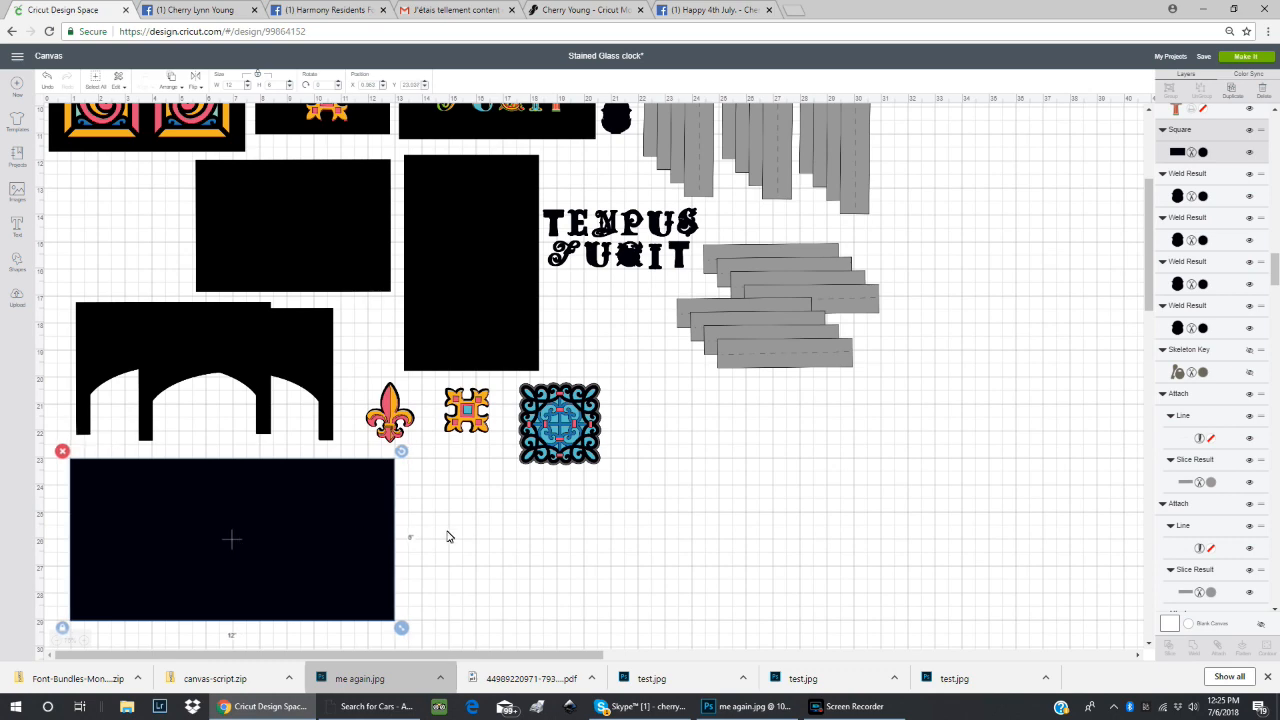
scroll(446, 508, "down", 2)
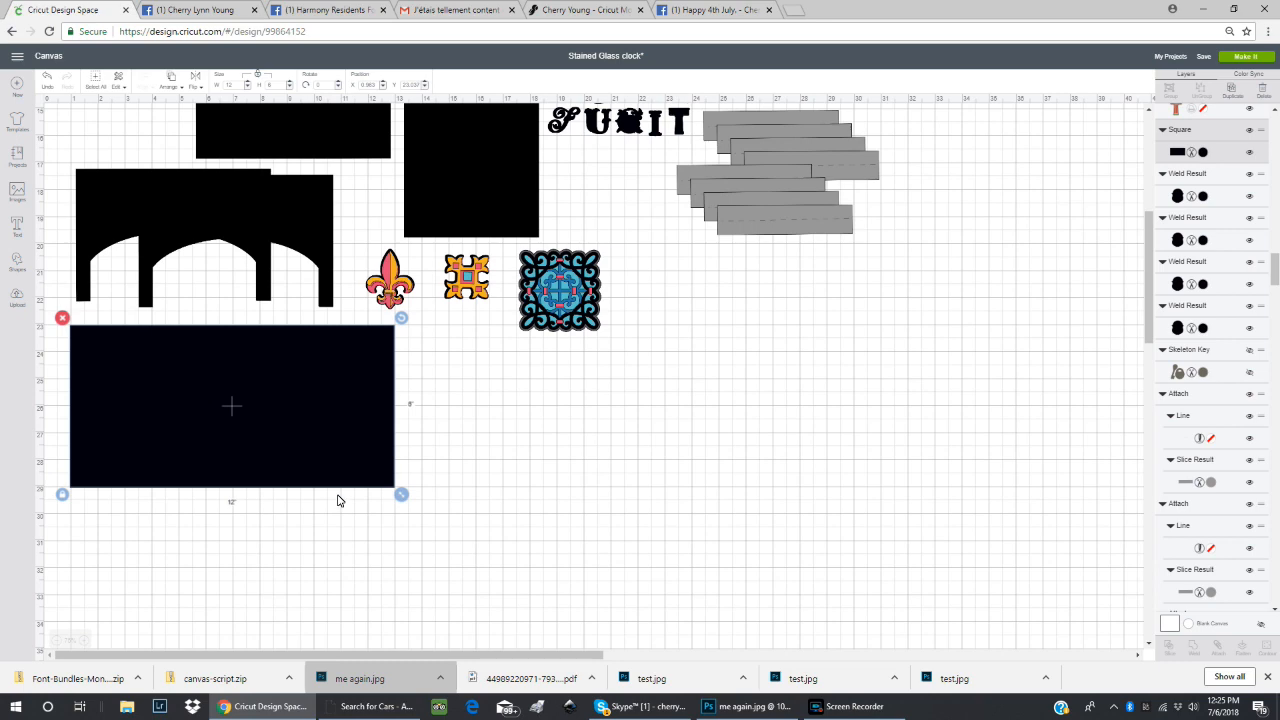
scroll(506, 486, "up", 2)
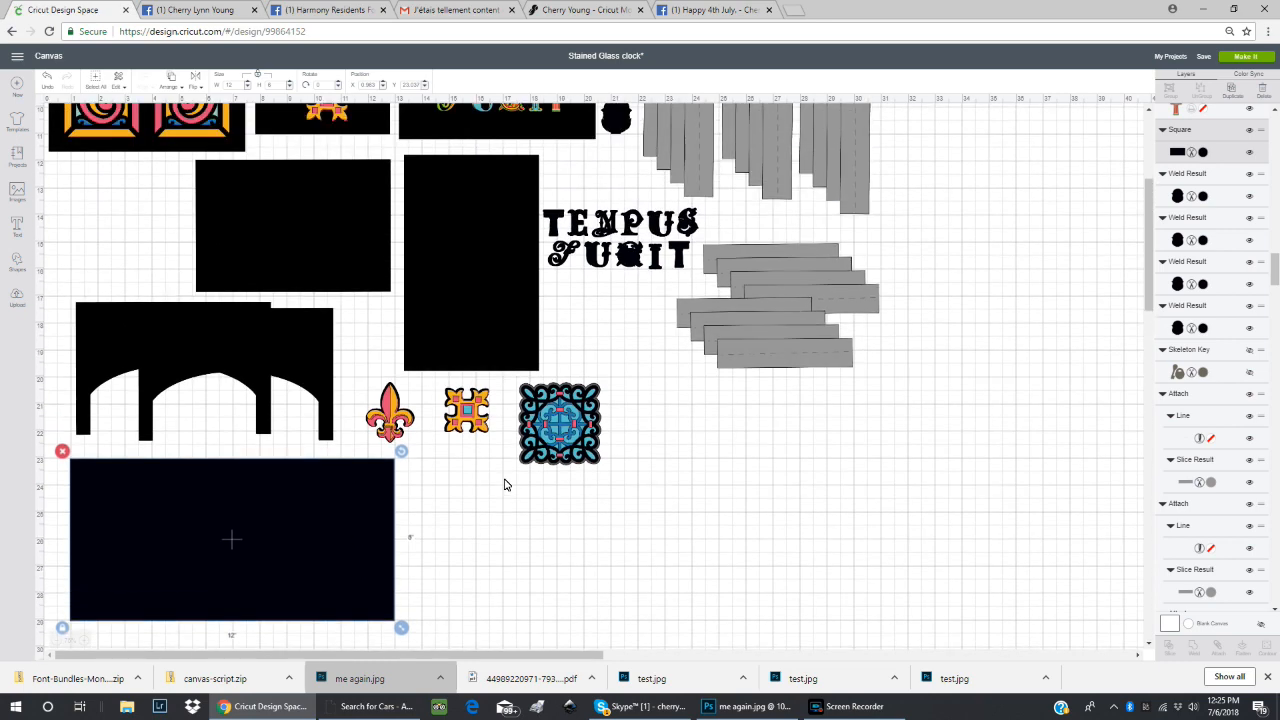
scroll(504, 490, "down", 1)
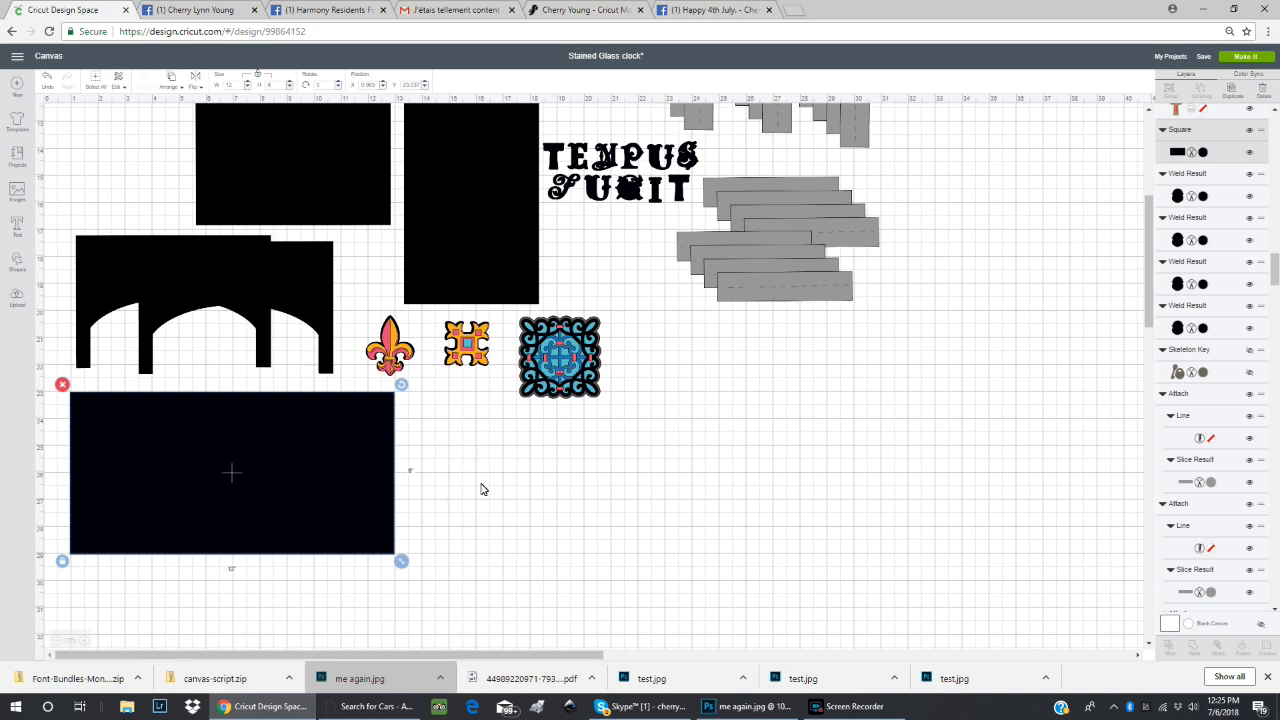
scroll(481, 487, "down", 1)
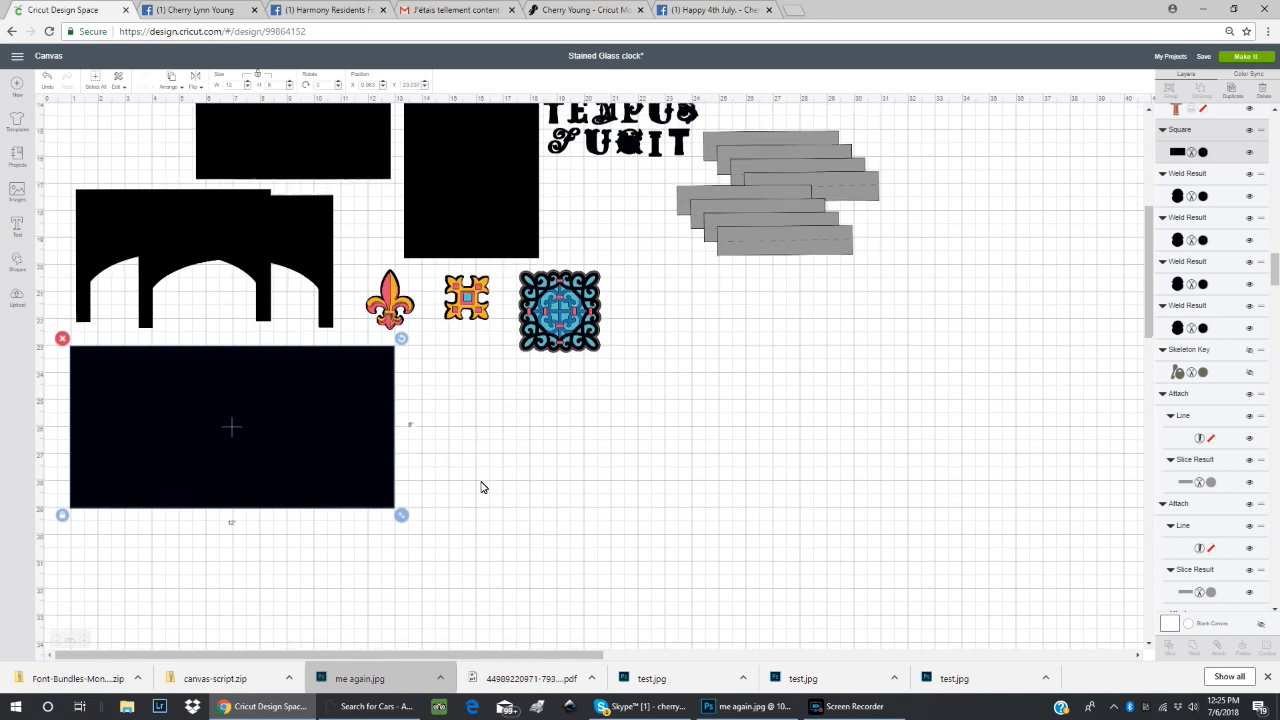
scroll(480, 486, "up", 1)
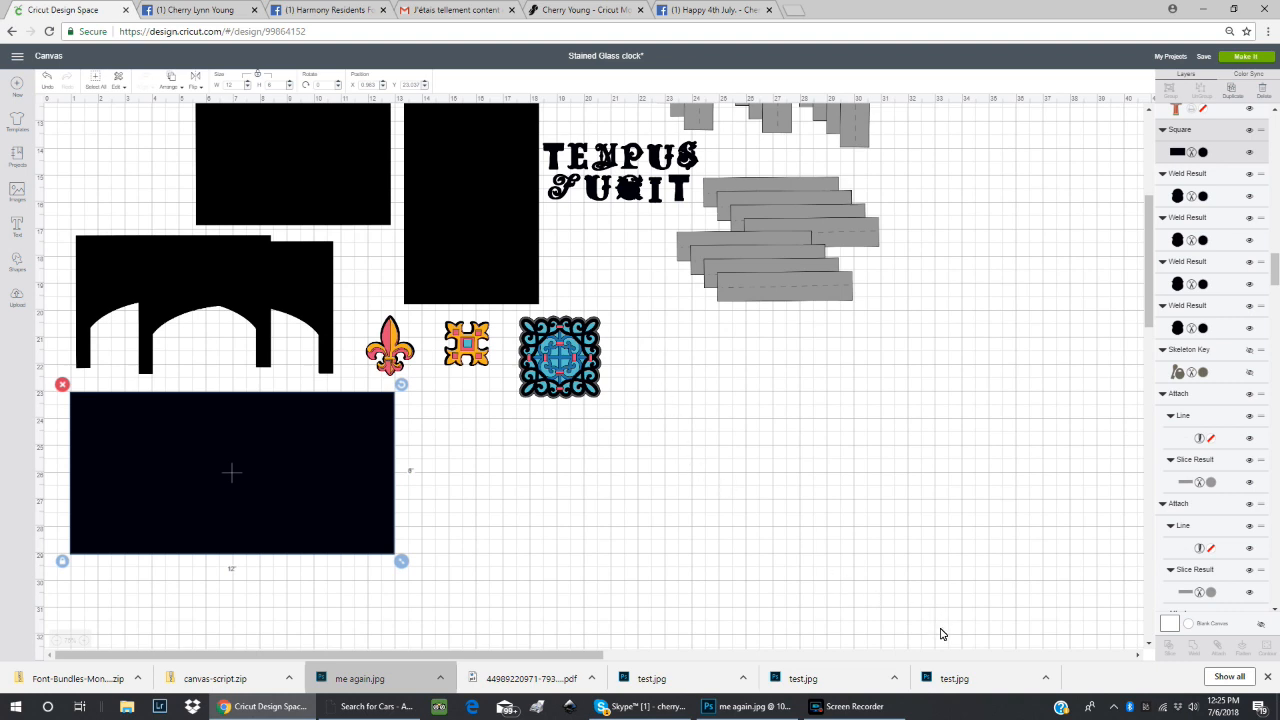
left_click(855, 706)
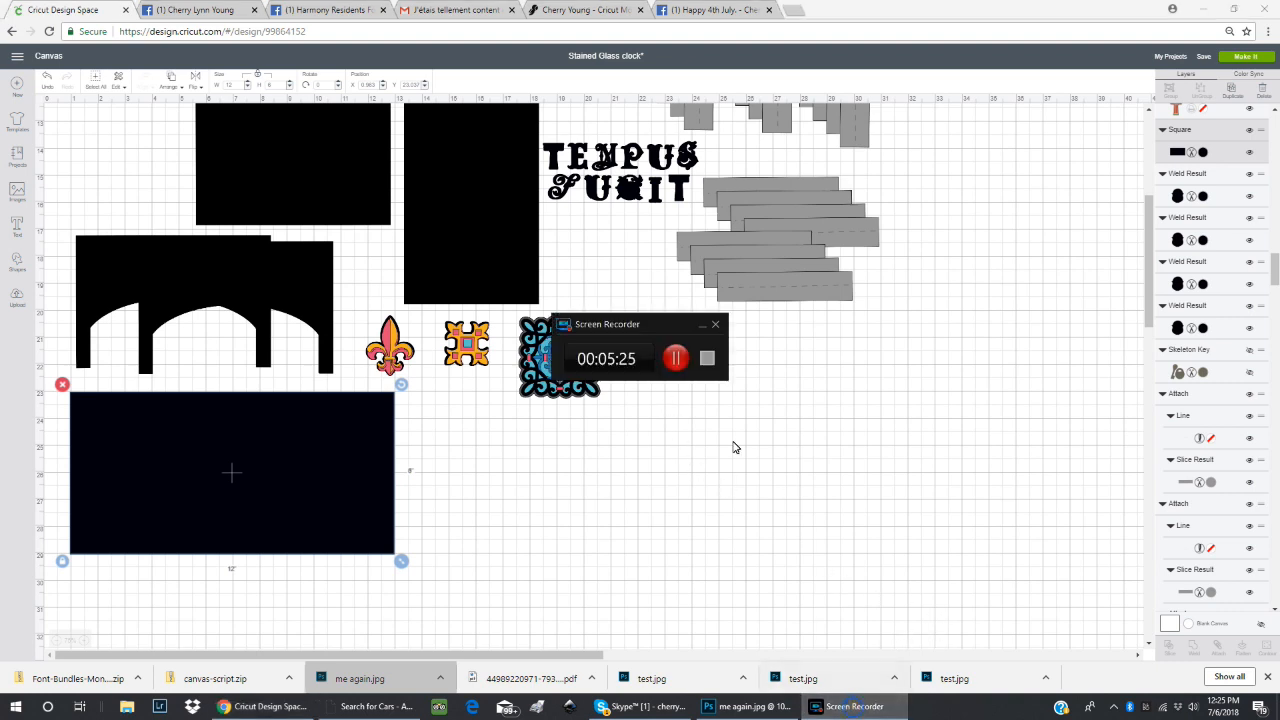
left_click(676, 359)
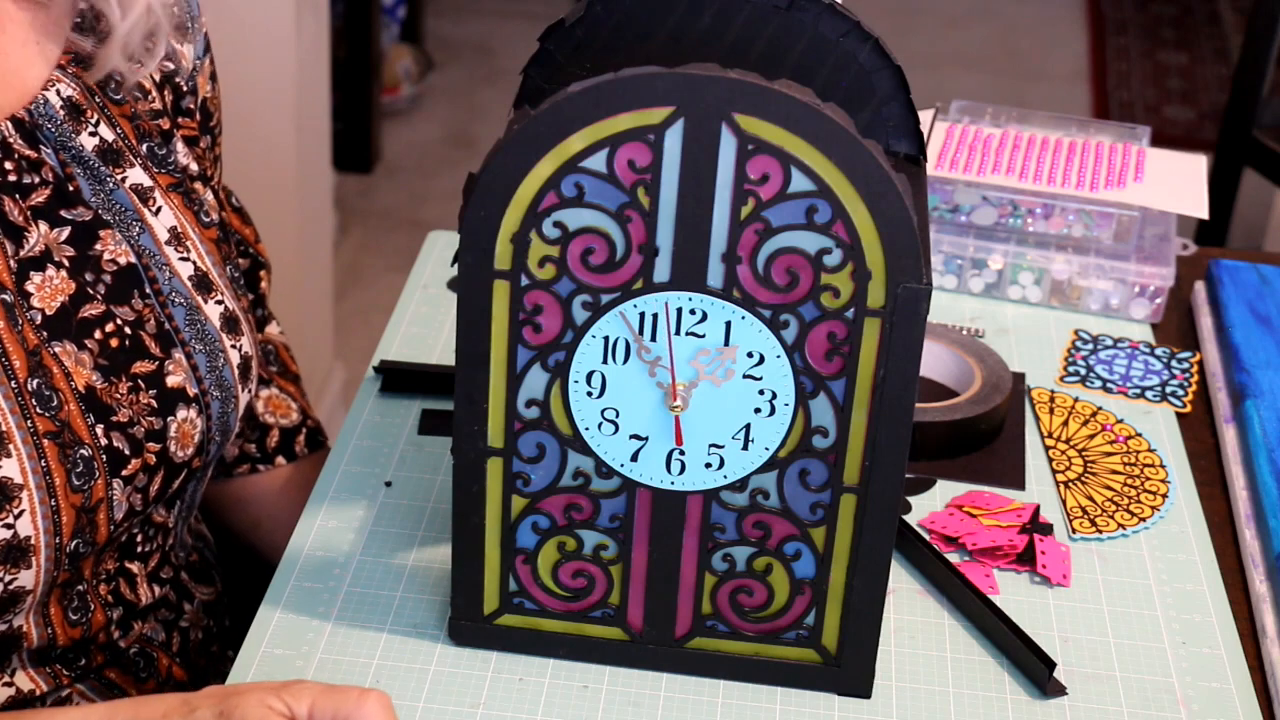